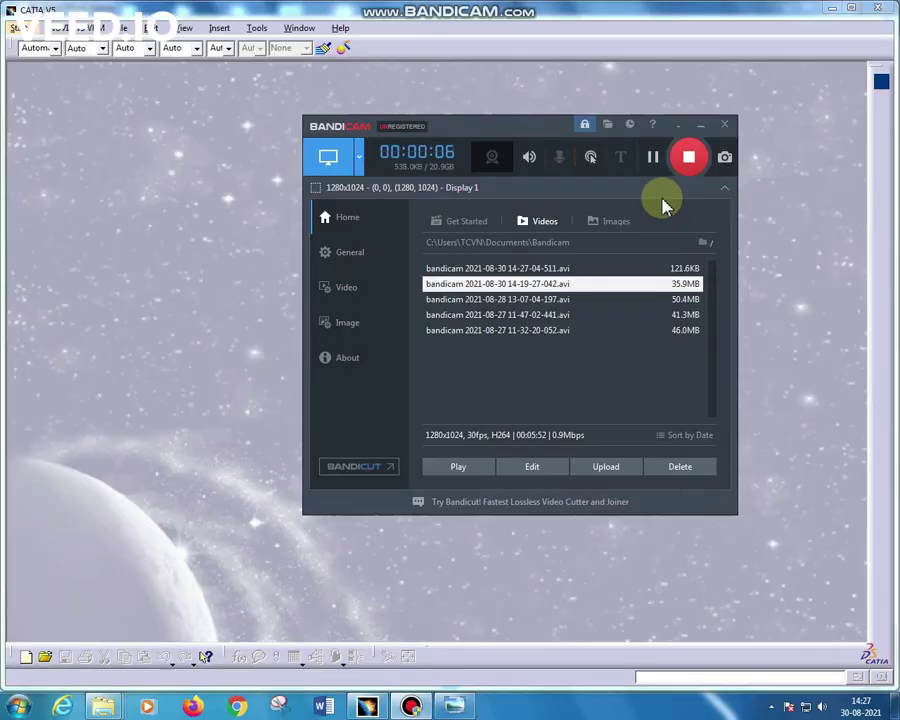
# Step: Create a new Part Design part named 'Pin 2'
pyautogui.click(28, 29)
pyautogui.moveTo(60, 62)
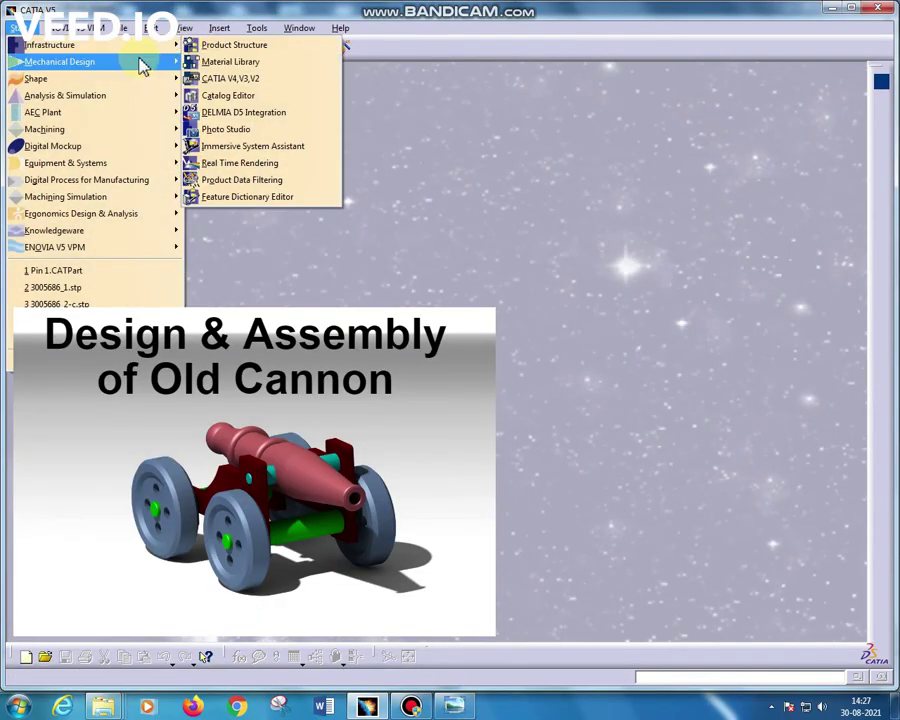
pyautogui.click(200, 61)
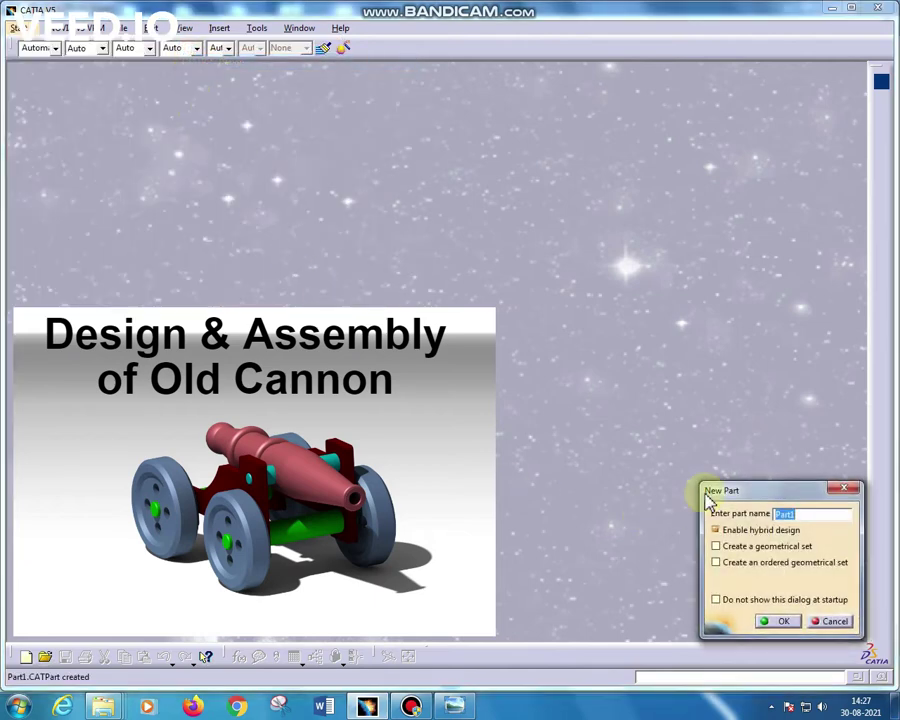
pyautogui.write('Pin 2')
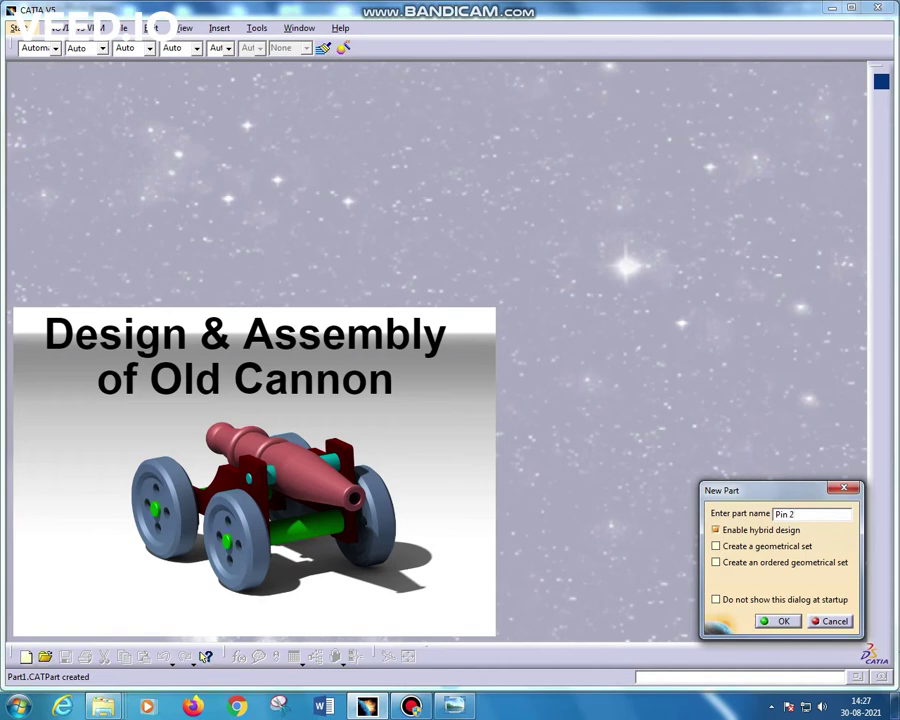
pyautogui.press('Return')
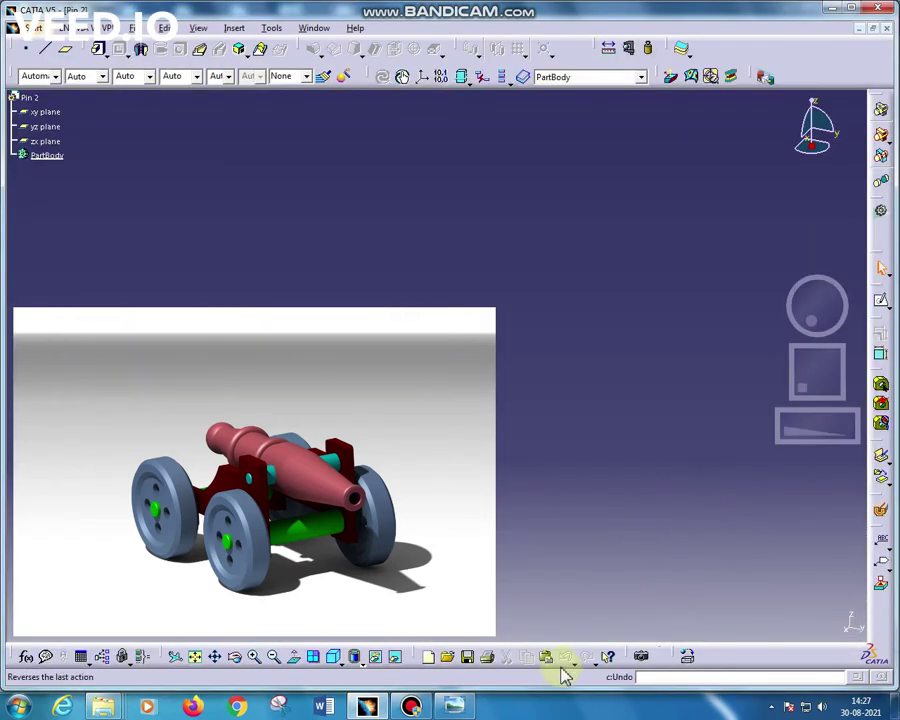
# Step: Show the pin reference drawing: 560 long, Ø95 body, Ø50 ends, 5 X 45° chamfers
pyautogui.click(455, 707)
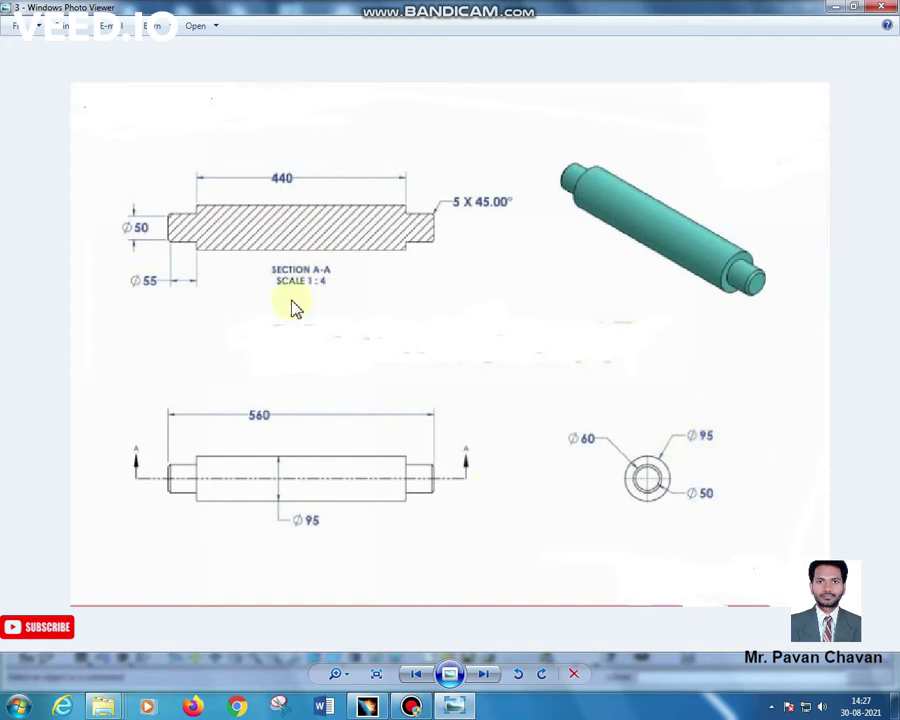
# Step: Start a sketch on the yz plane and draw a circle centred on the origin
pyautogui.click(368, 707)
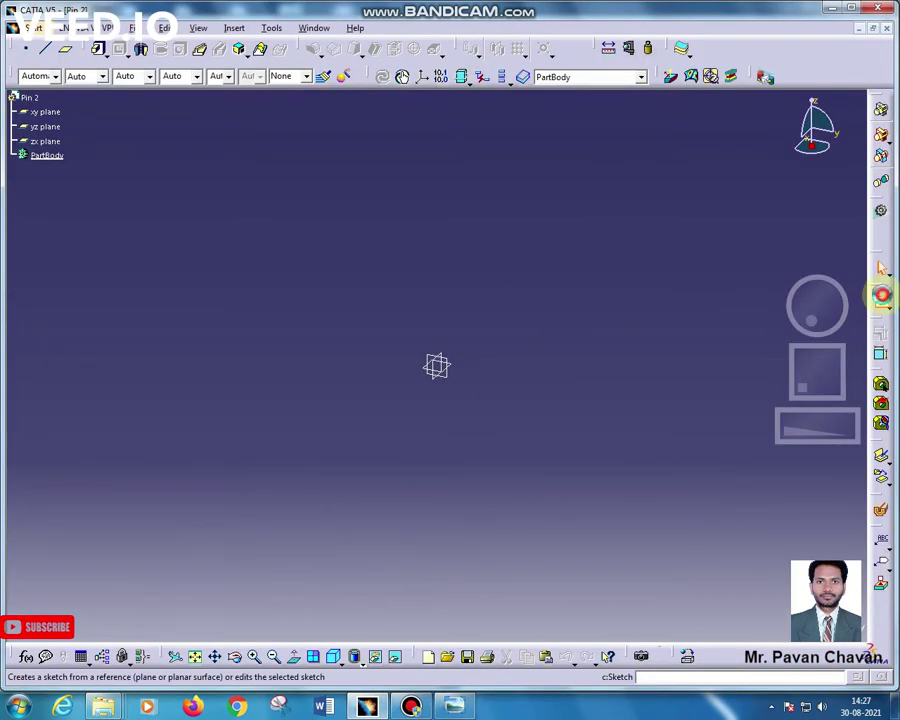
pyautogui.click(880, 299)
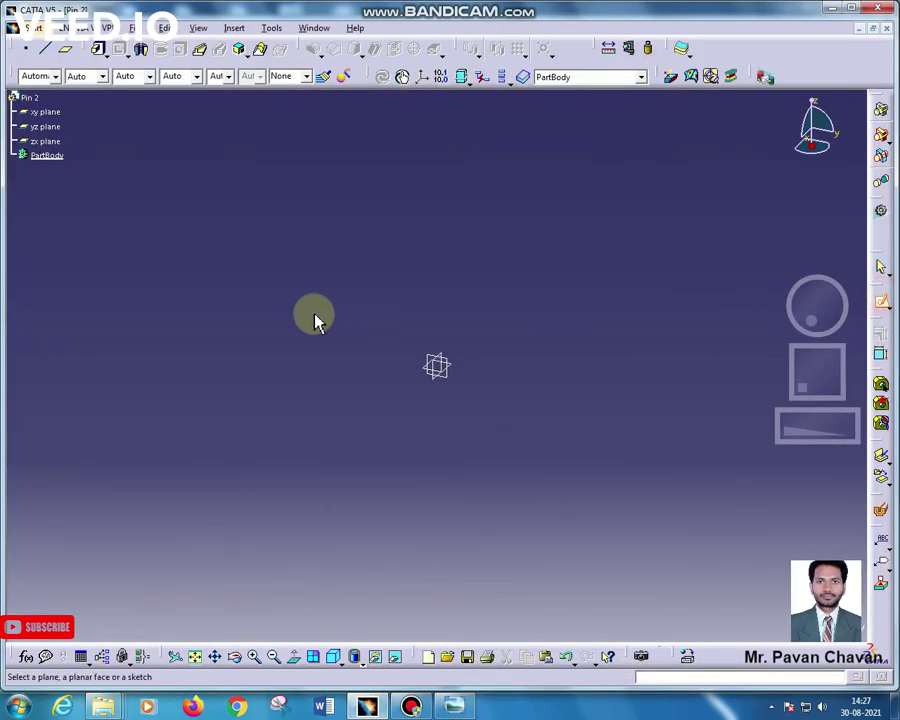
pyautogui.click(50, 132)
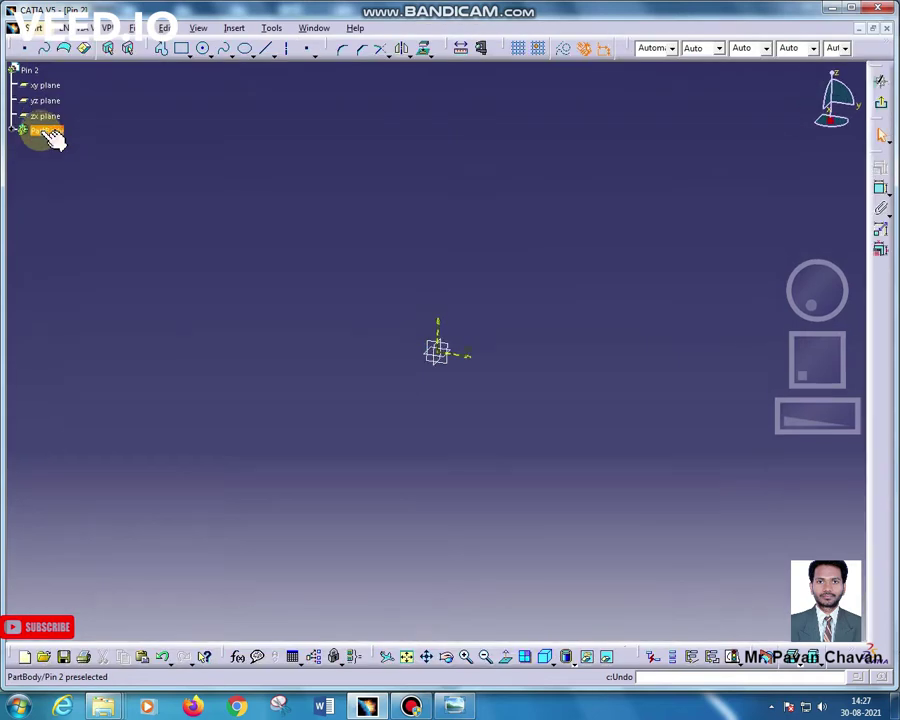
pyautogui.click(203, 49)
pyautogui.click(437, 350)
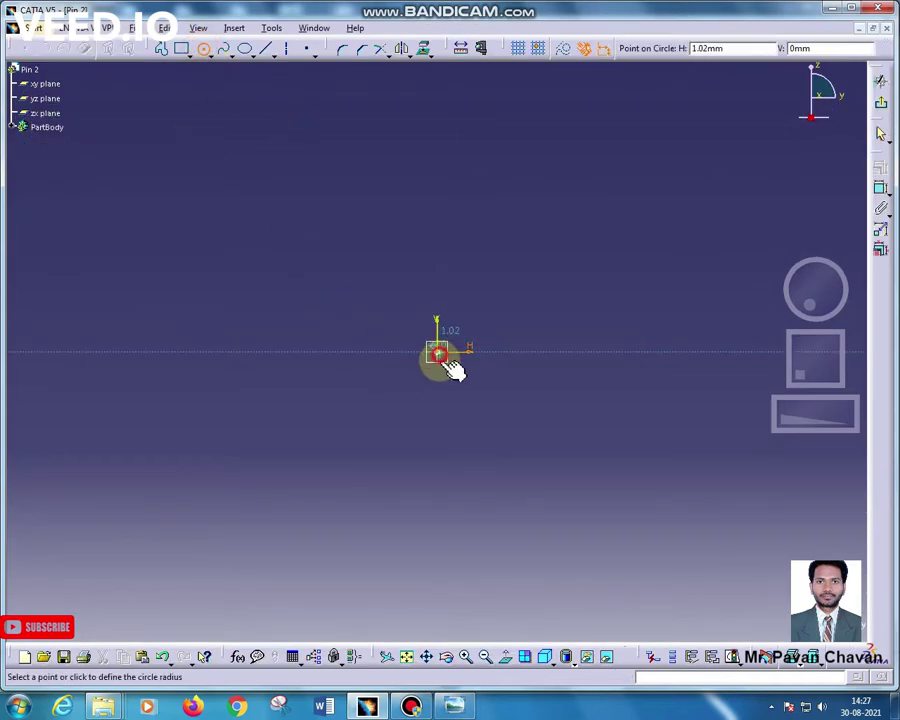
pyautogui.click(521, 440)
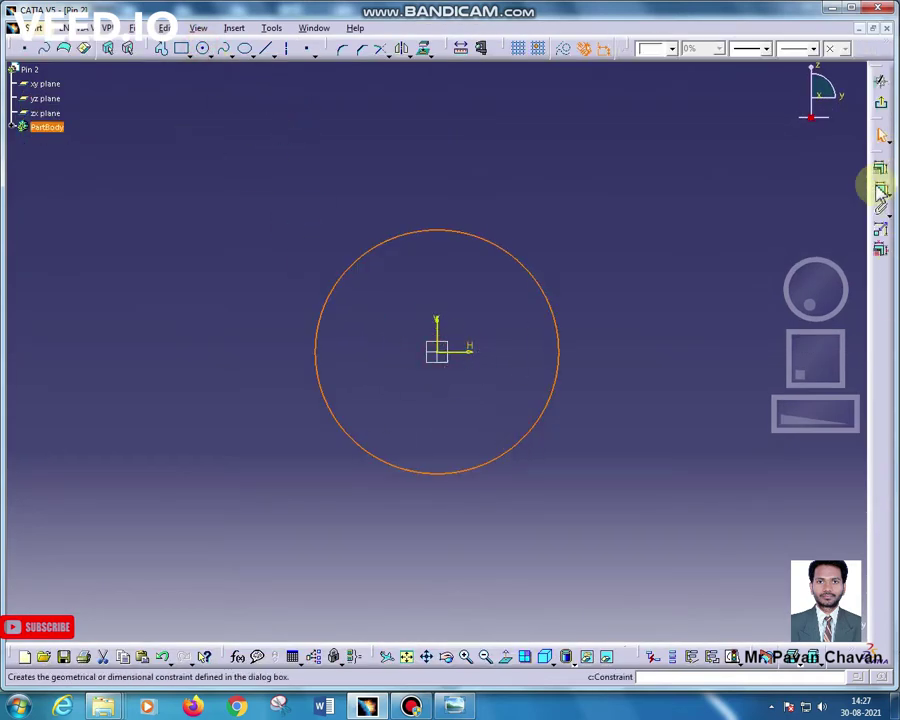
# Step: Constrain the circle's diameter to 95 mm and exit the sketch
pyautogui.click(880, 187)
pyautogui.click(682, 202)
pyautogui.doubleClick(684, 200)
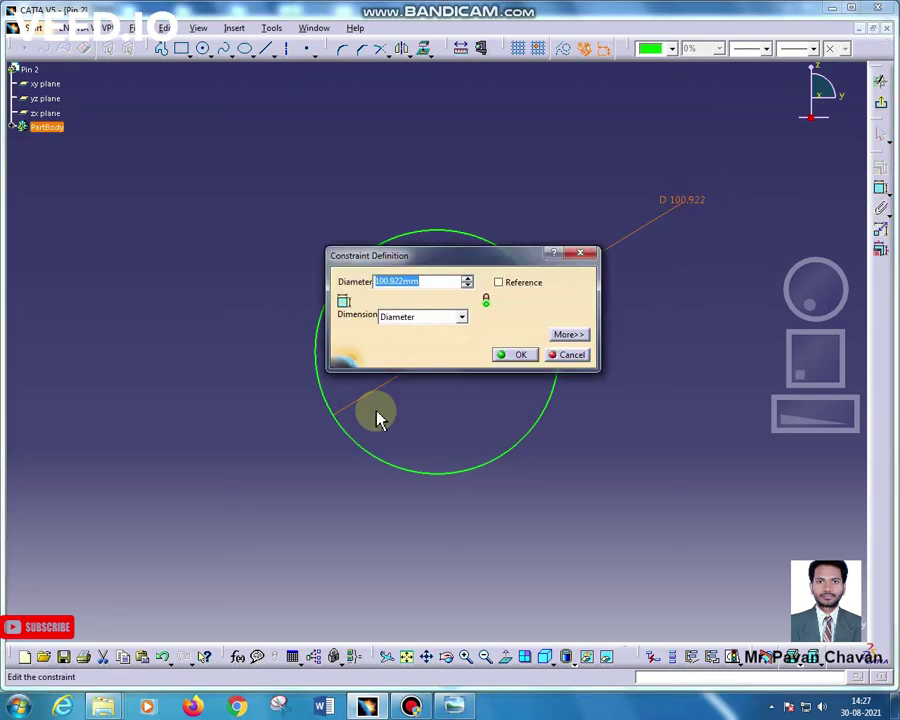
pyautogui.write('9')
pyautogui.write('5')
pyautogui.press('Return')
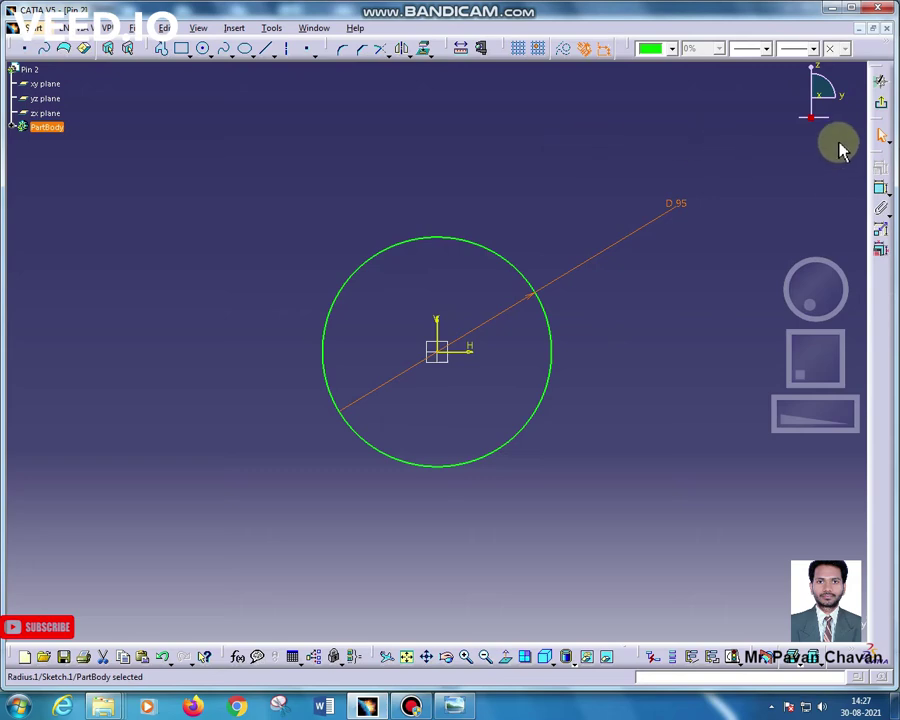
pyautogui.click(884, 112)
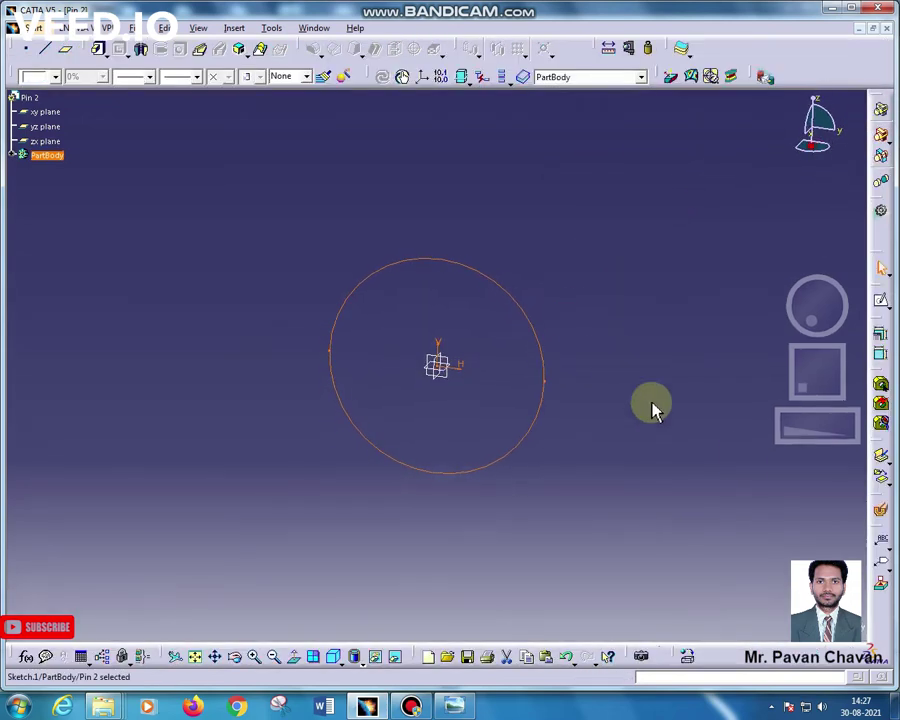
# Step: Pad the Ø95 circle 440 mm with mirrored extent to form the cylinder
pyautogui.click(98, 49)
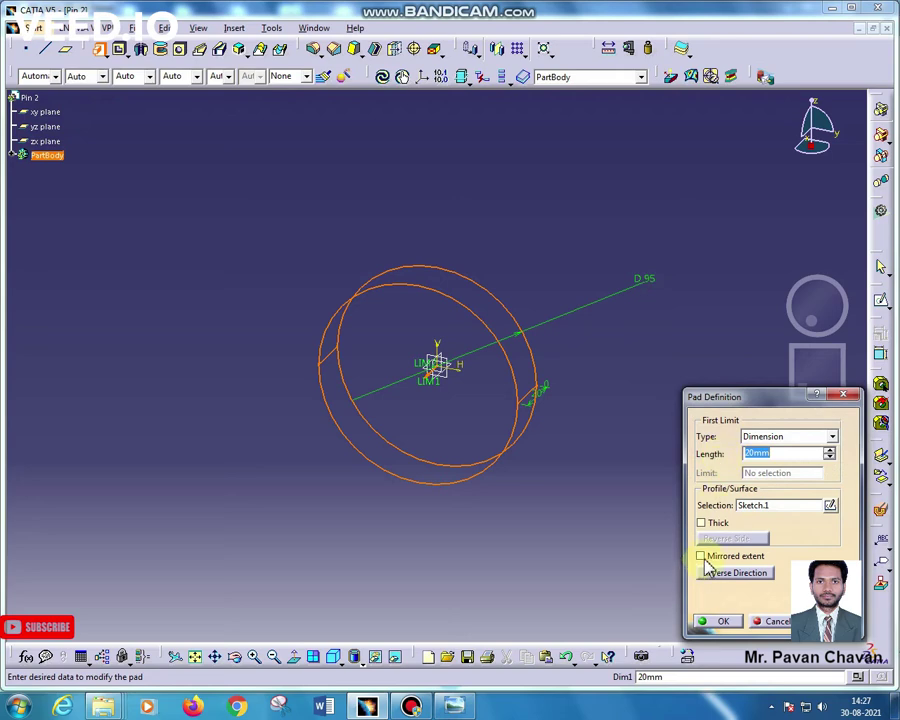
pyautogui.click(702, 557)
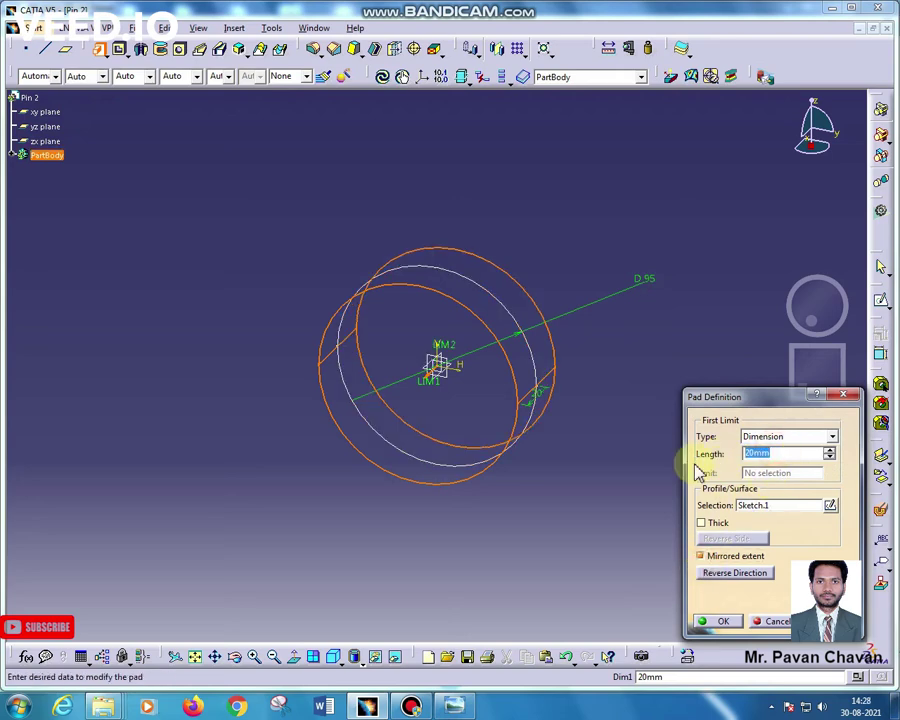
pyautogui.write('440/2')
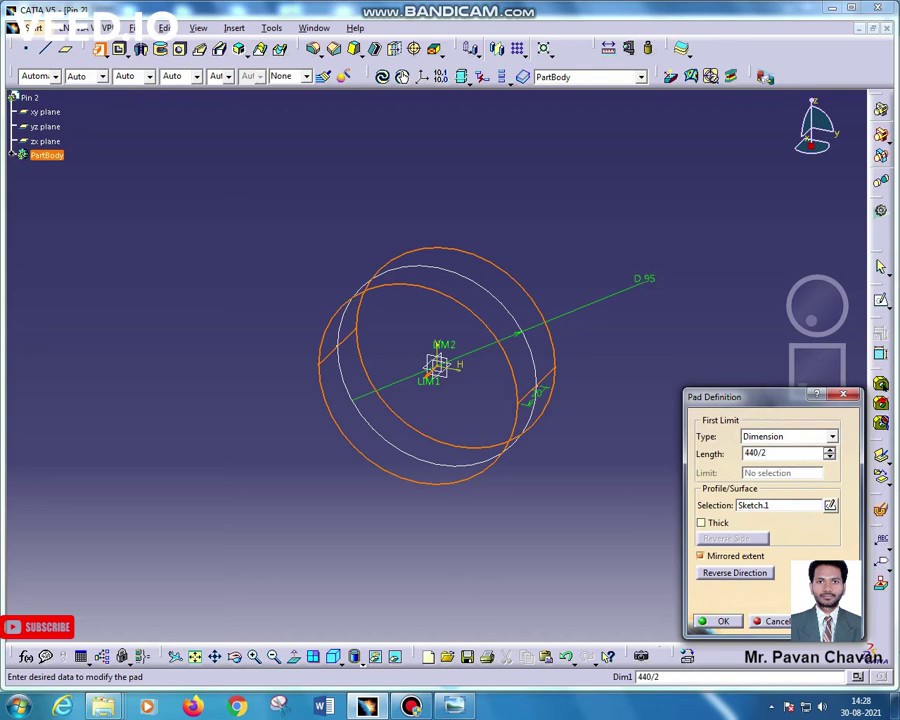
pyautogui.press('Return')
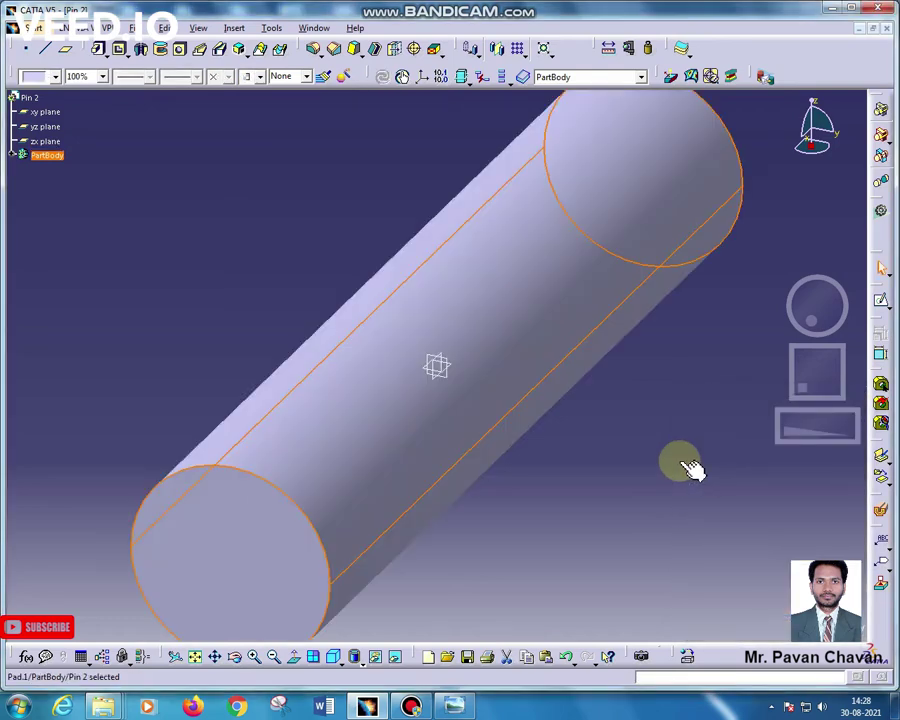
pyautogui.moveTo(631, 499)
pyautogui.mouseDown(button='middle')
pyautogui.moveTo(589, 514)
pyautogui.moveTo(683, 448)
pyautogui.moveTo(612, 482)
pyautogui.moveTo(645, 390)
pyautogui.mouseUp(button='middle')
# Step: Start a sketch on the cylinder's end face, fit it in view, and recheck the drawing
pyautogui.click(628, 426)
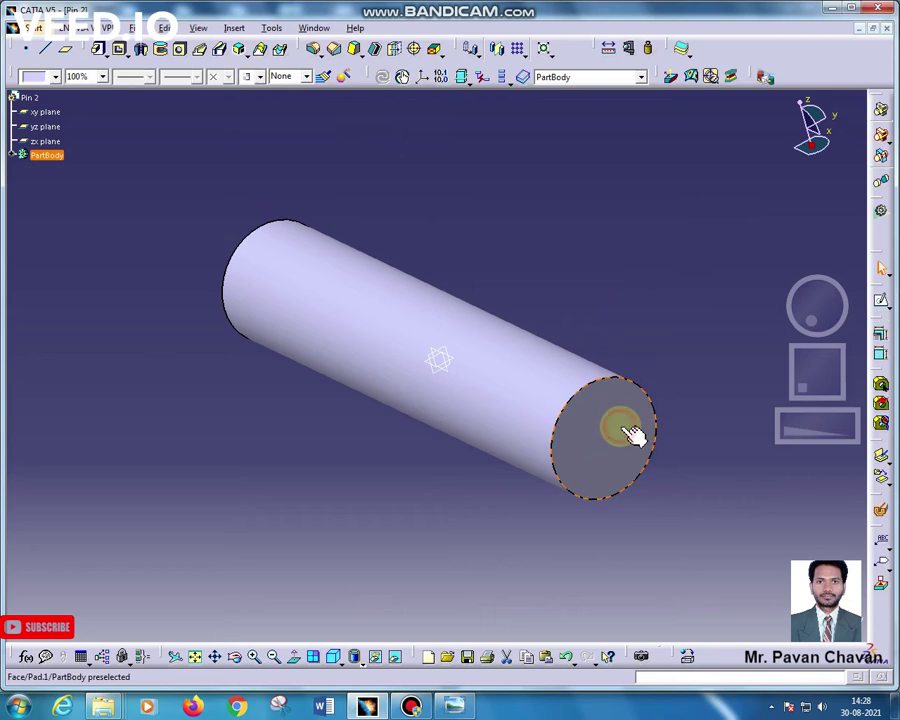
pyautogui.click(877, 301)
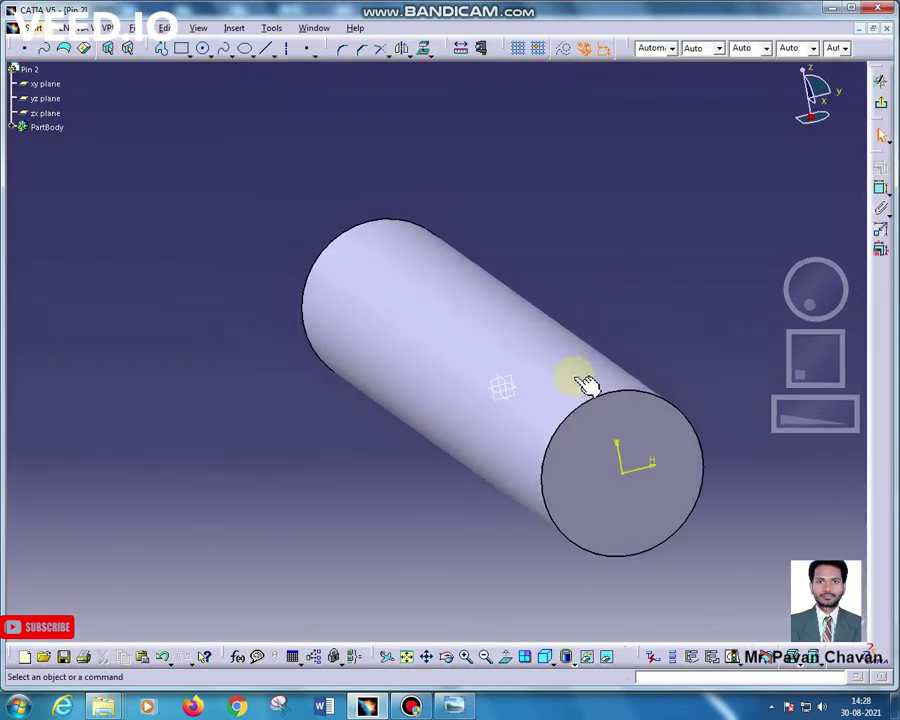
pyautogui.click(406, 656)
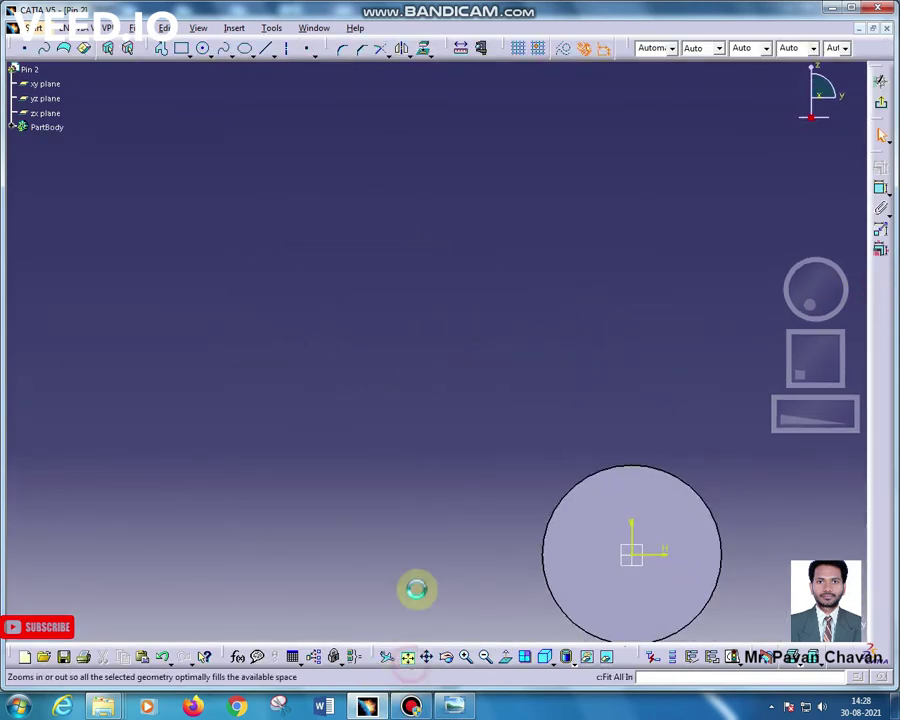
pyautogui.moveTo(426, 474)
pyautogui.mouseDown(button='middle')
pyautogui.moveTo(443, 465)
pyautogui.moveTo(464, 388)
pyautogui.mouseUp(button='middle')
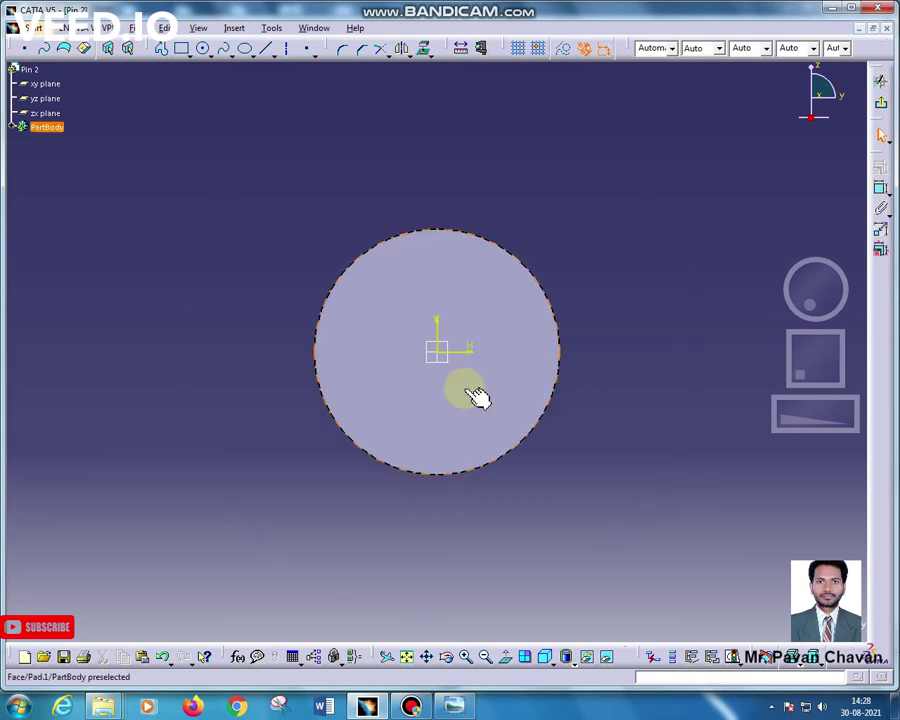
pyautogui.click(454, 706)
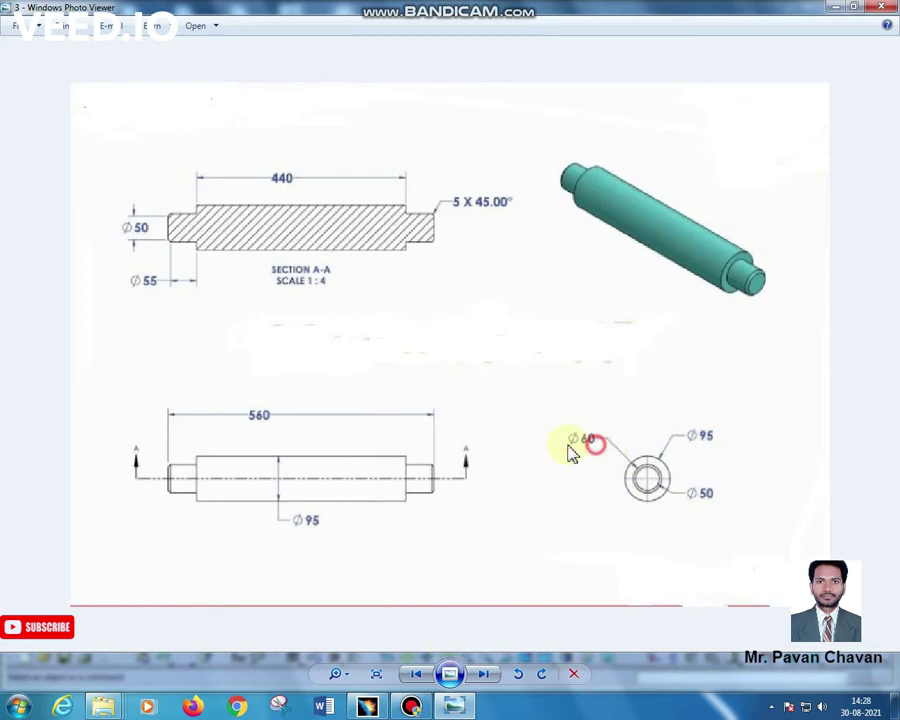
pyautogui.click(378, 710)
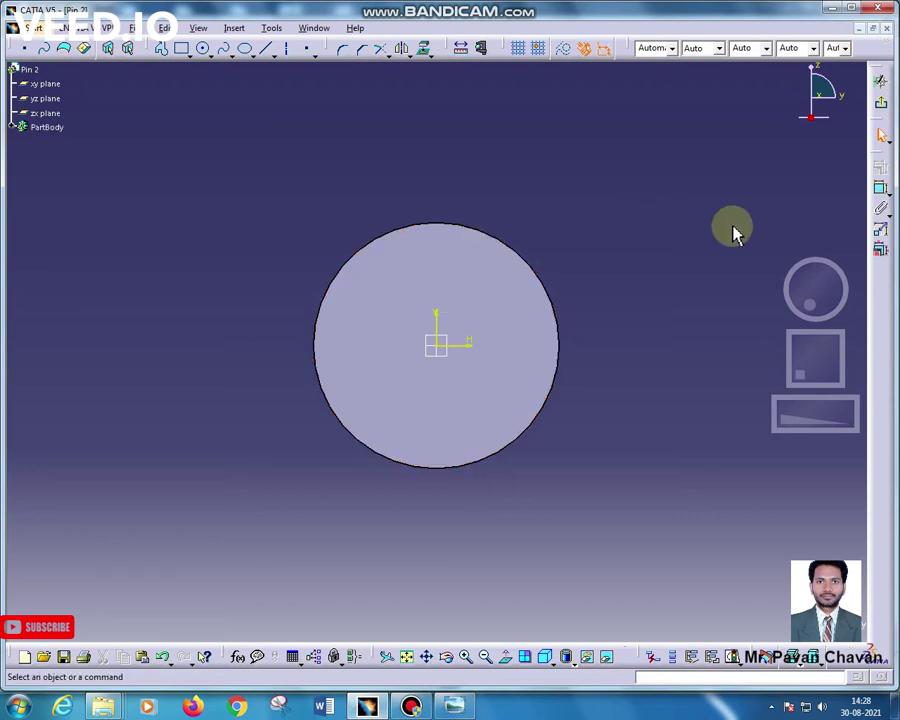
# Step: Draw a circle at the end-face origin and dimension its diameter to 60 mm
pyautogui.click(204, 50)
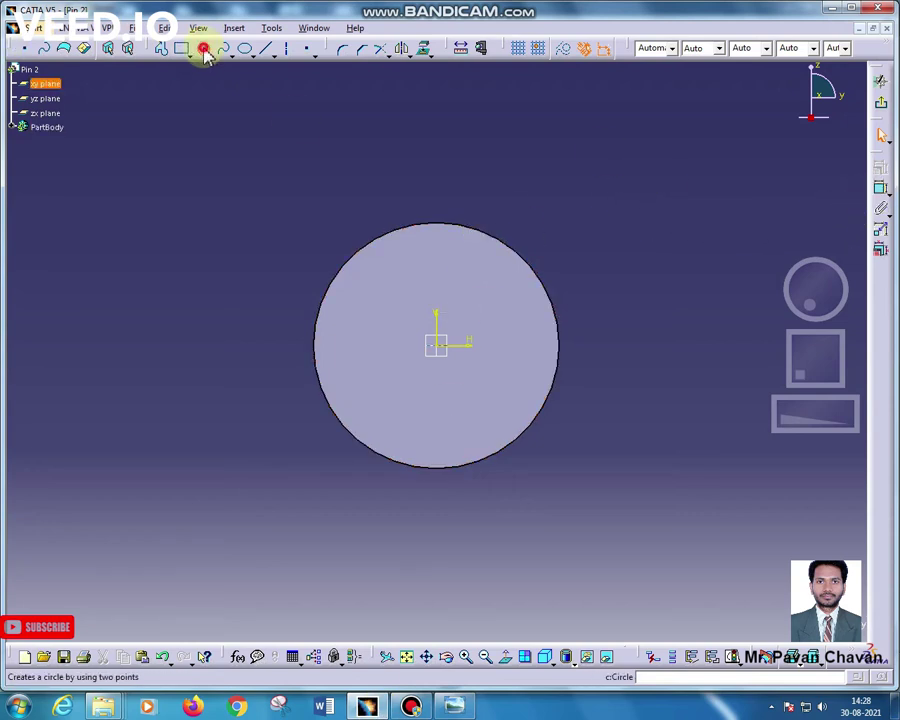
pyautogui.click(437, 345)
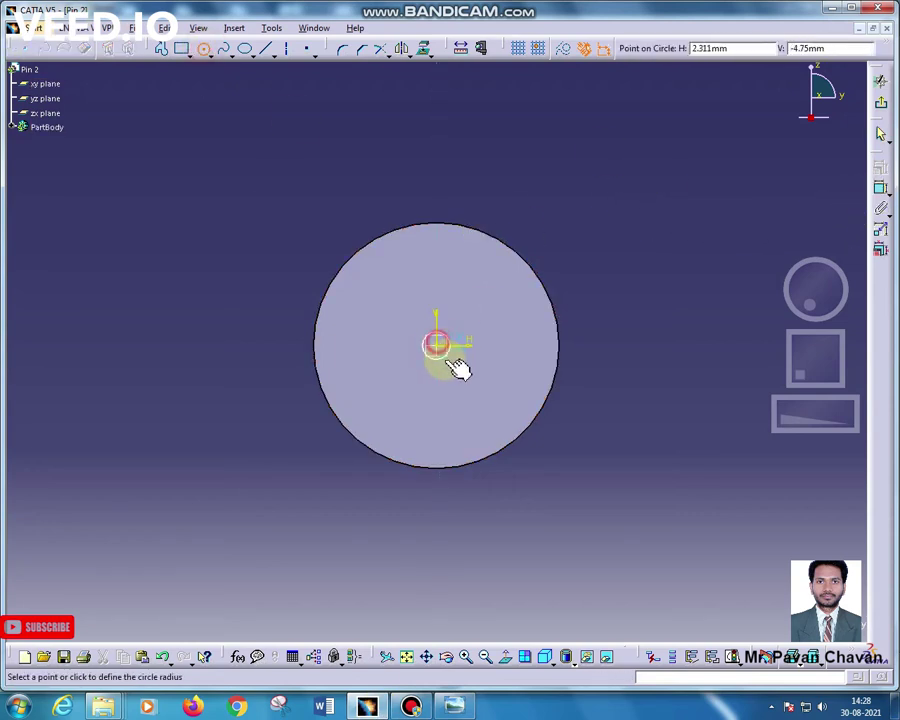
pyautogui.click(459, 368)
pyautogui.click(880, 187)
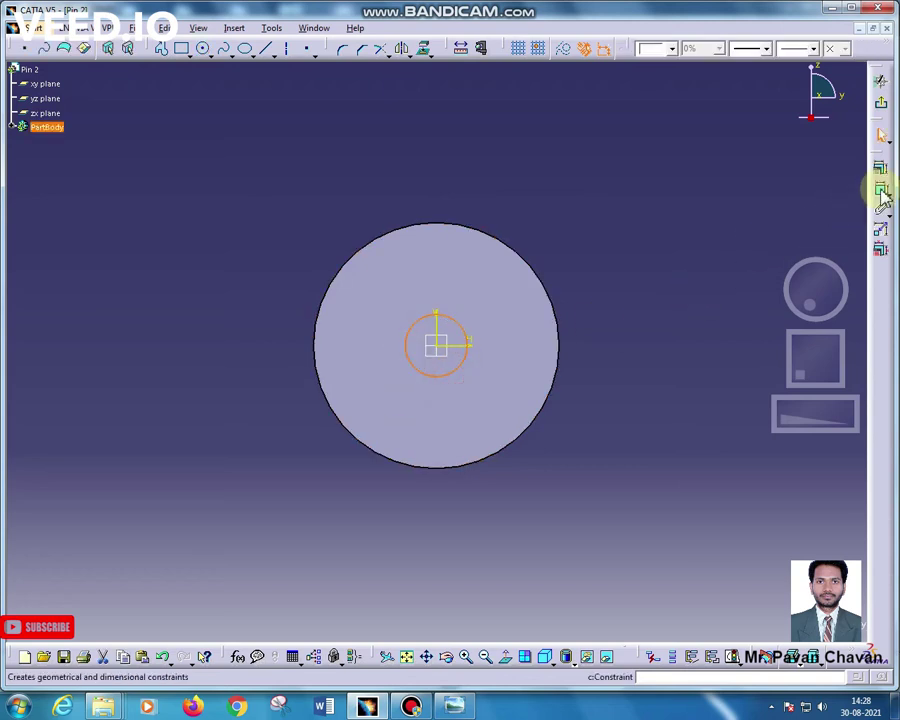
pyautogui.doubleClick(687, 252)
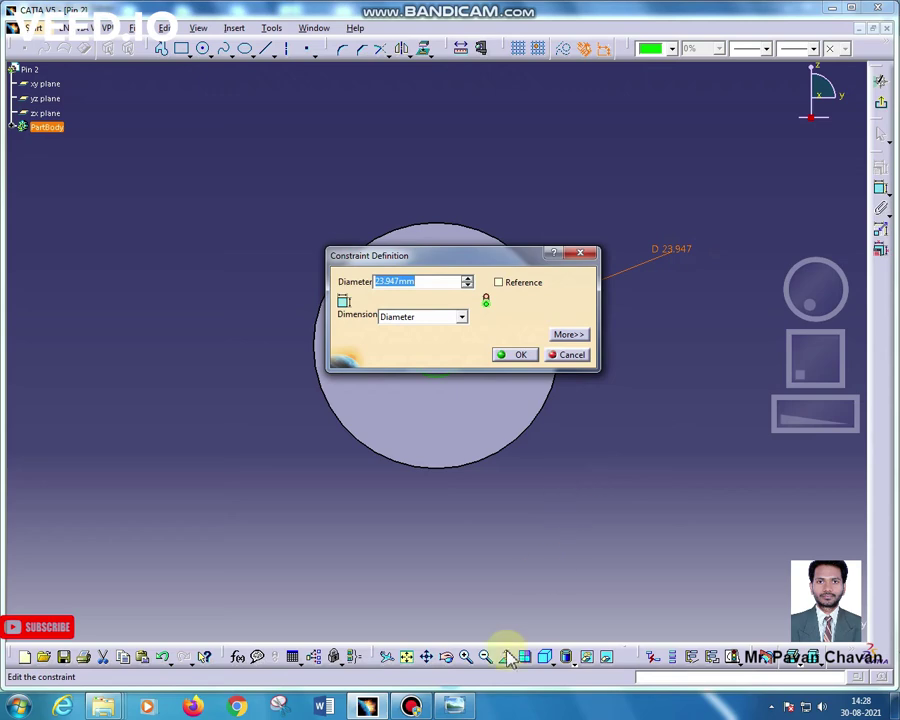
pyautogui.click(454, 707)
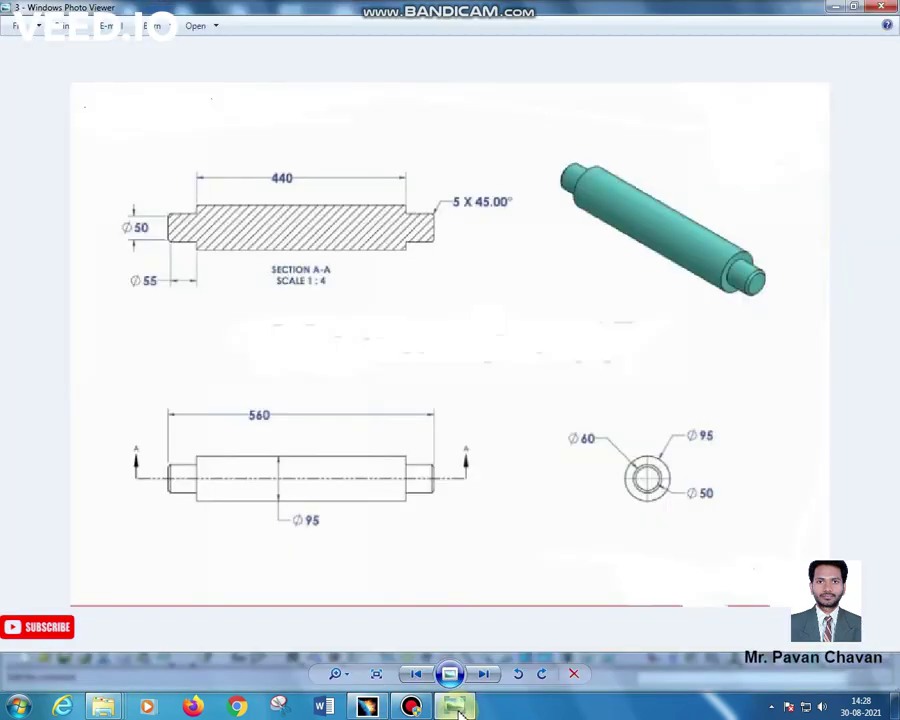
pyautogui.click(458, 710)
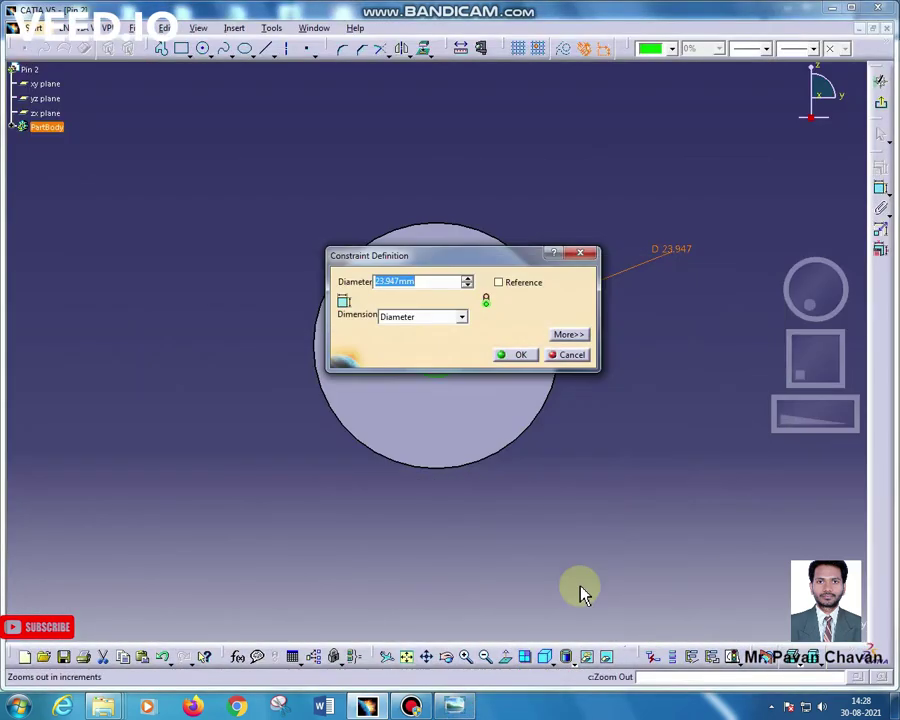
pyautogui.press('Return')
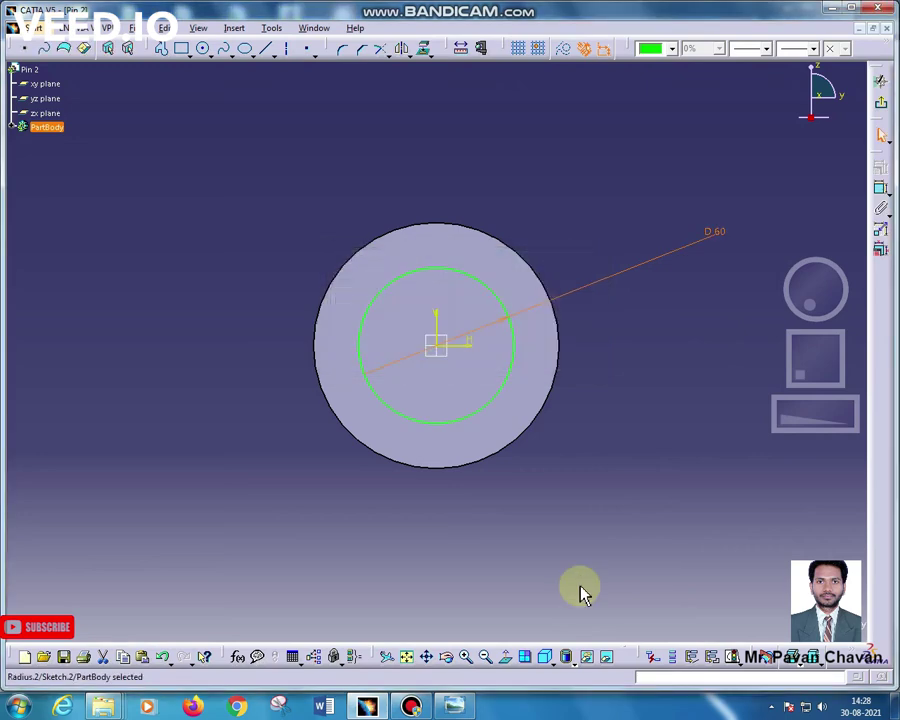
# Step: Pad the Ø60 end-face circle 55 mm out from the cylinder
pyautogui.click(878, 112)
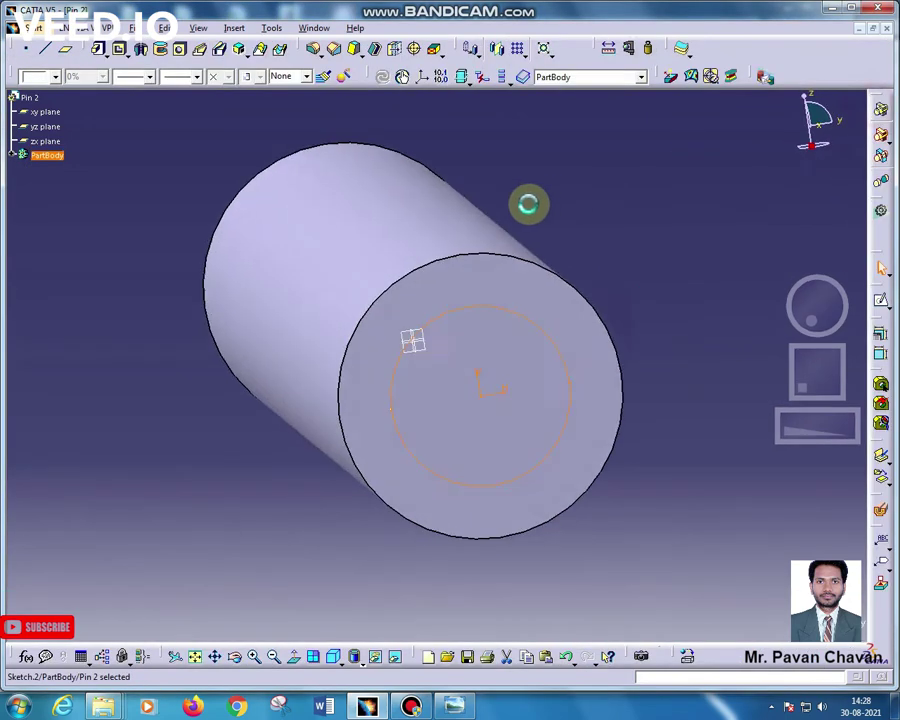
pyautogui.click(99, 52)
pyautogui.write('55')
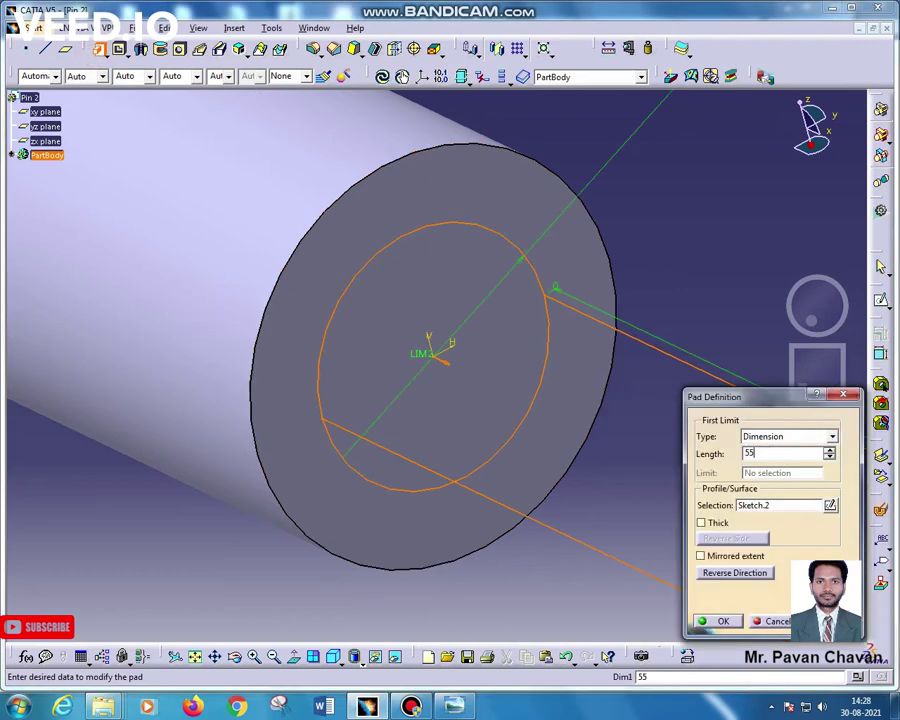
pyautogui.press('Return')
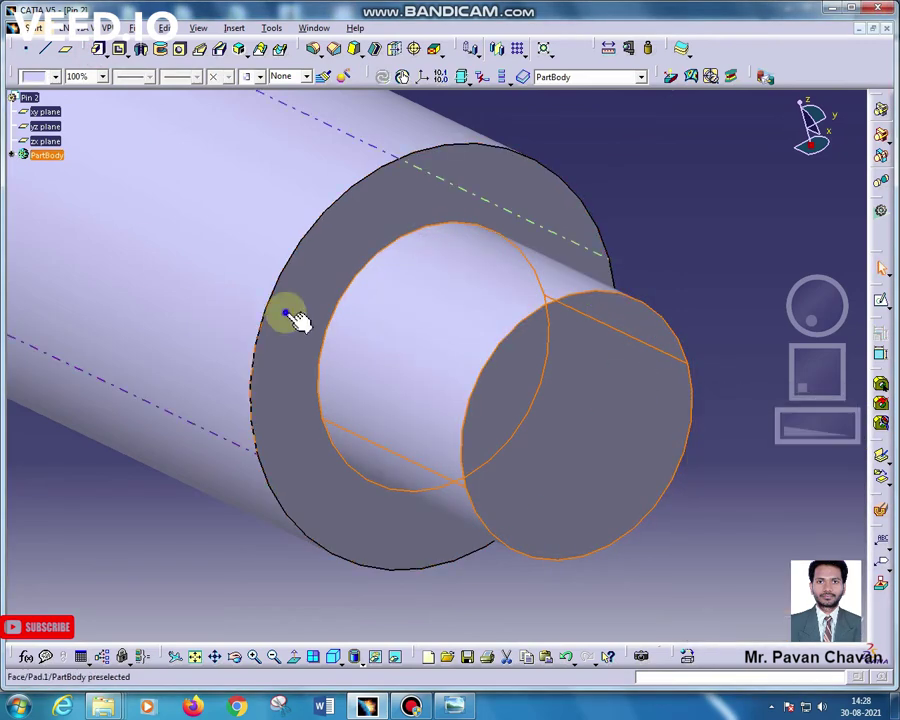
pyautogui.moveTo(295, 317)
pyautogui.mouseDown(button='middle')
pyautogui.moveTo(302, 343)
pyautogui.moveTo(314, 346)
pyautogui.mouseUp(button='middle')
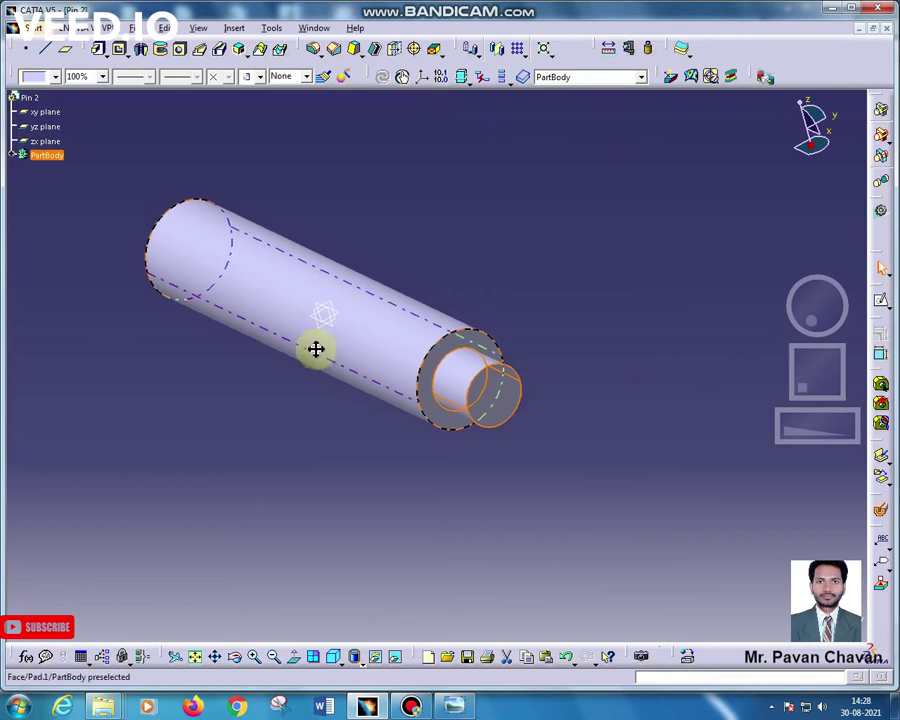
# Step: Mirror the 55 mm step about the yz plane onto the opposite end
pyautogui.click(498, 51)
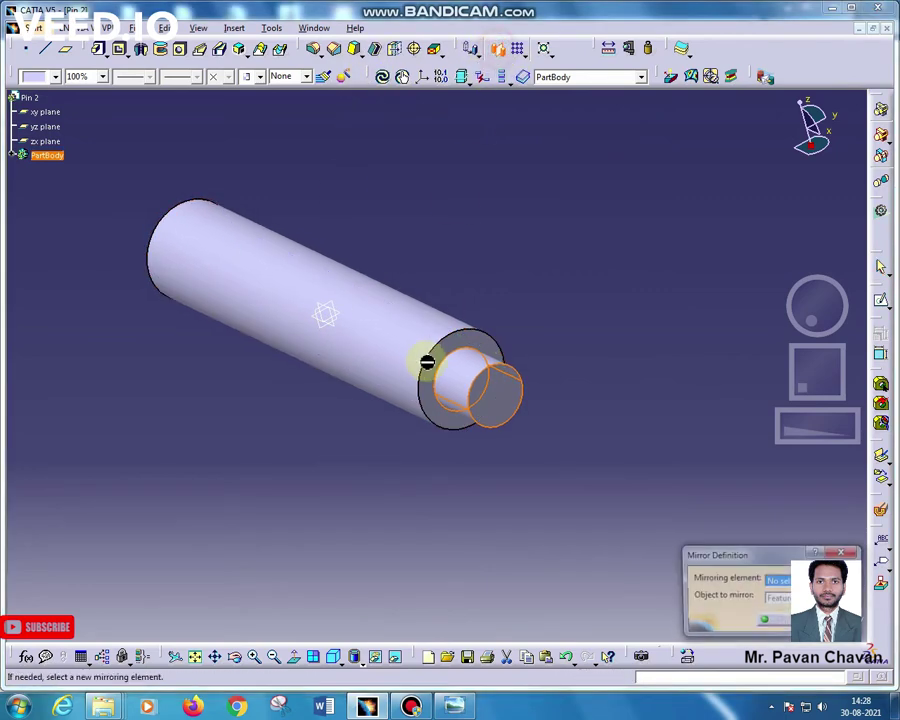
pyautogui.click(333, 304)
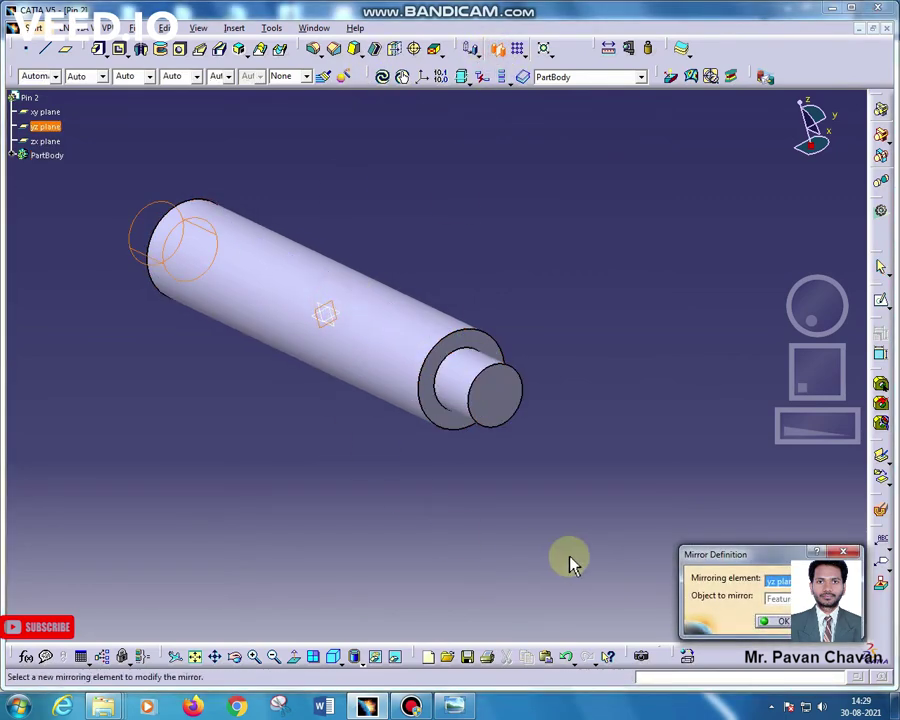
pyautogui.click(777, 621)
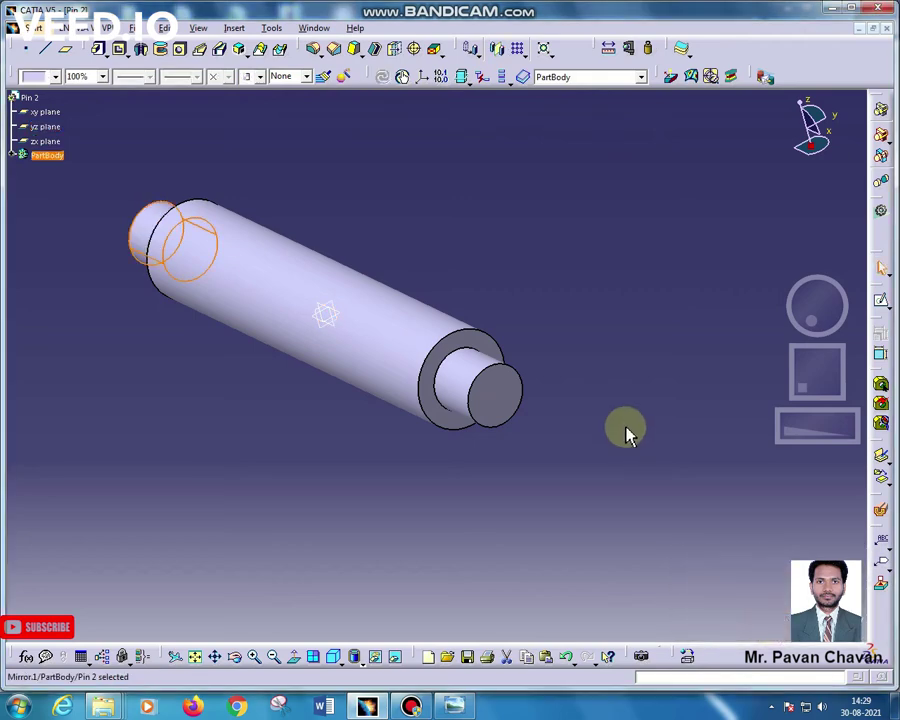
pyautogui.click(453, 706)
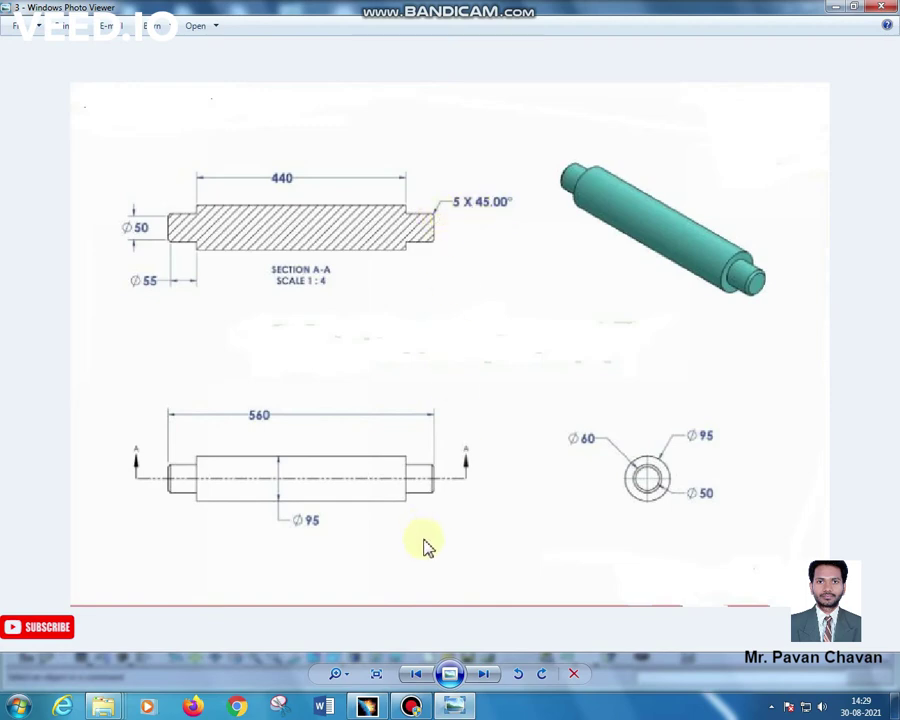
pyautogui.click(367, 707)
pyautogui.keyDown('ctrl'); pyautogui.moveTo(606, 239); pyautogui.dragTo(587, 195, button='middle'); pyautogui.keyUp('ctrl')
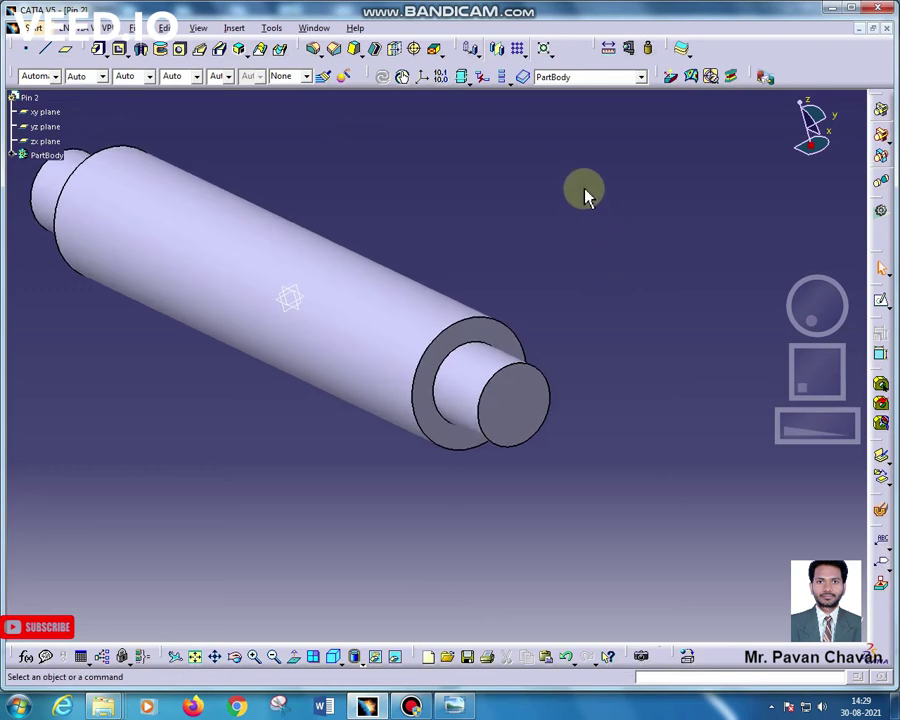
# Step: Apply a 5 mm × 45° chamfer to the outer edges of both Ø60 ends
pyautogui.click(334, 48)
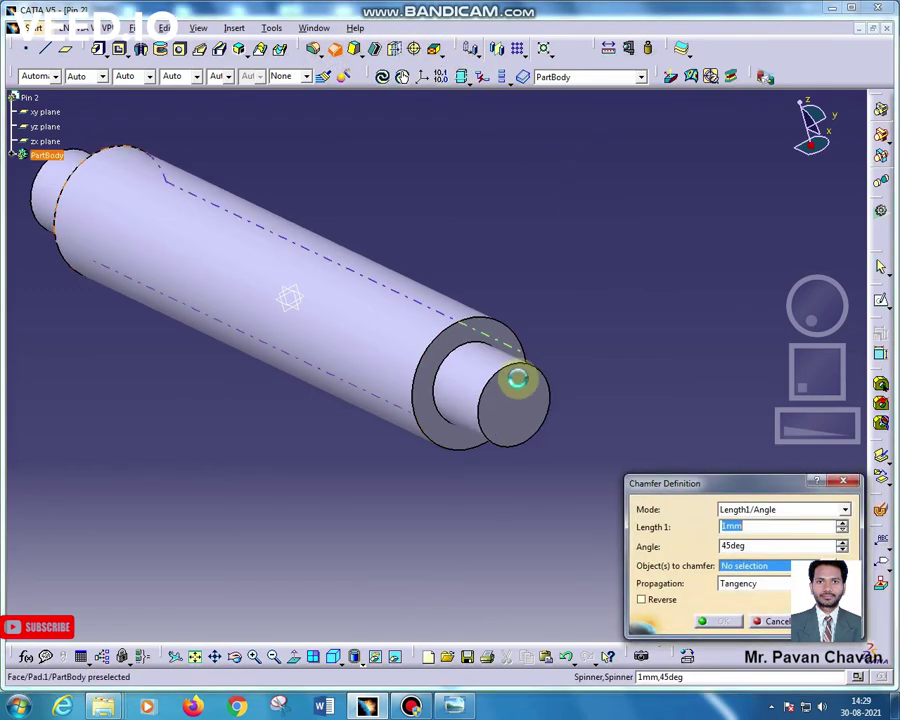
pyautogui.click(517, 378)
pyautogui.moveTo(512, 372); pyautogui.dragTo(436, 362, button='middle')
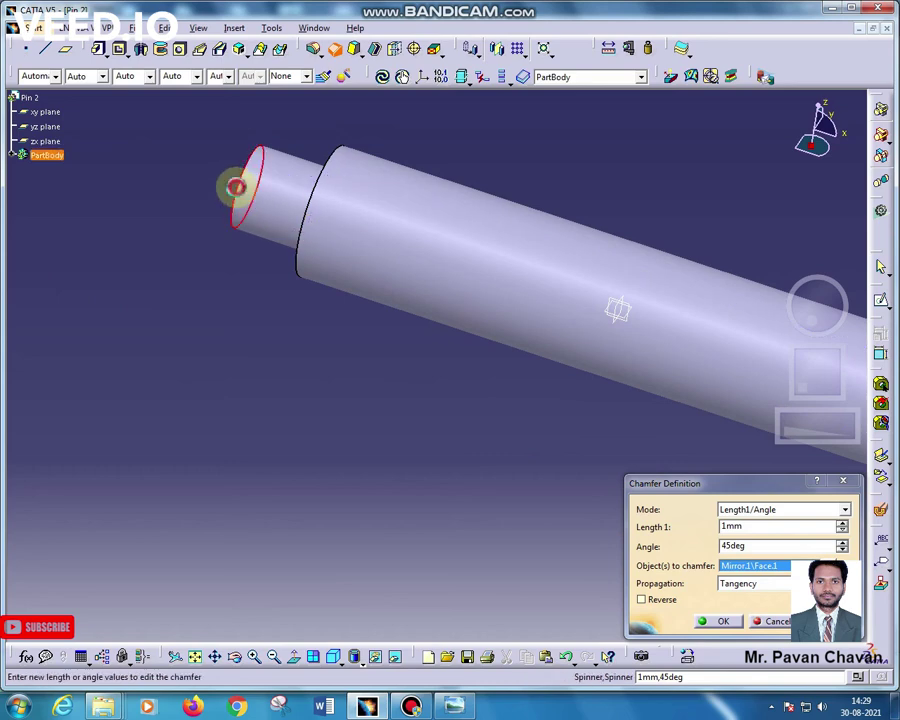
pyautogui.click(236, 187)
pyautogui.moveTo(350, 356)
pyautogui.mouseDown(button='middle')
pyautogui.moveTo(242, 322)
pyautogui.moveTo(220, 347)
pyautogui.moveTo(570, 450)
pyautogui.mouseUp(button='middle')
pyautogui.doubleClick(756, 529)
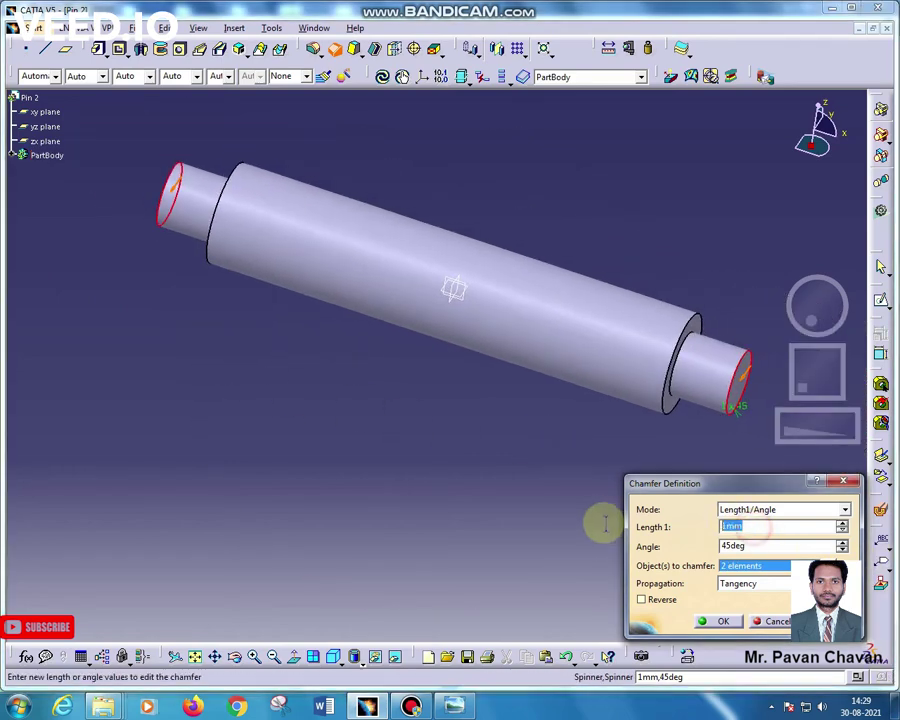
pyautogui.write('5')
pyautogui.press('Return')
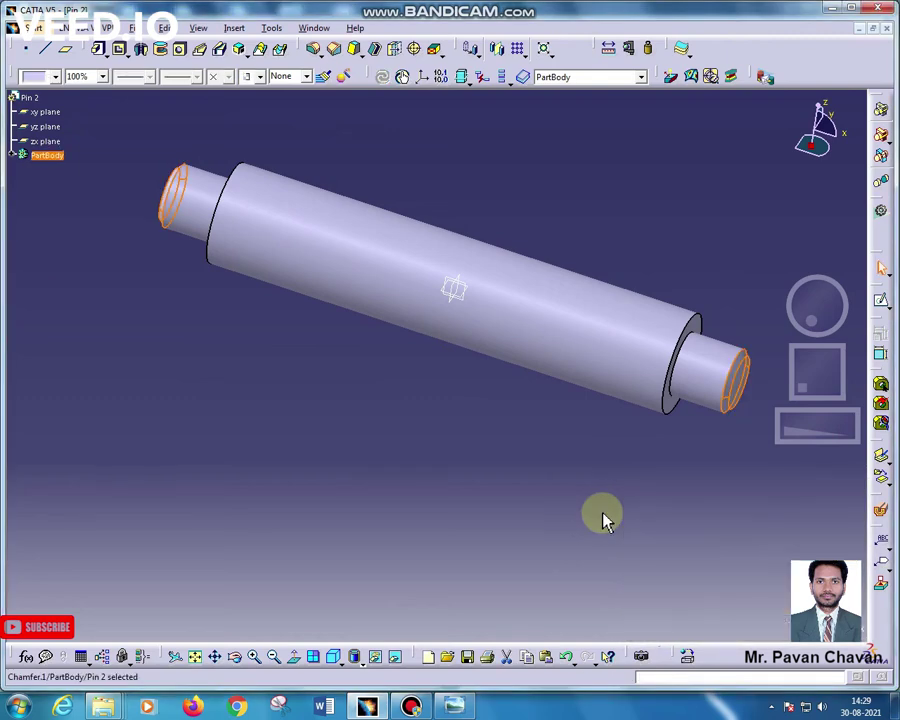
pyautogui.moveTo(604, 518)
pyautogui.mouseDown(button='middle')
pyautogui.moveTo(613, 478)
pyautogui.moveTo(498, 456)
pyautogui.moveTo(331, 376)
pyautogui.moveTo(188, 416)
pyautogui.mouseUp(button='middle')
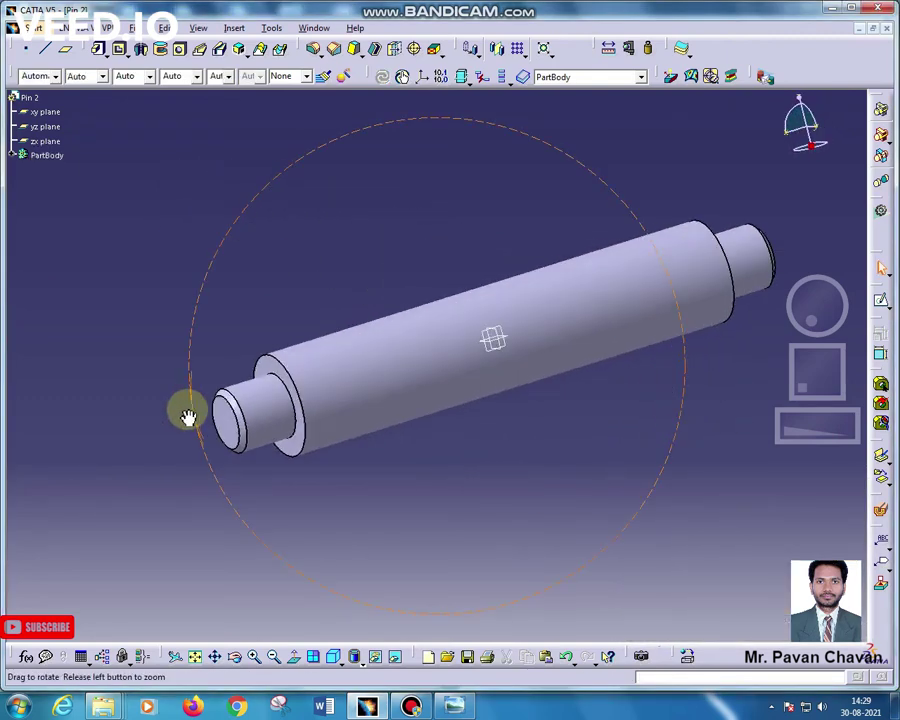
pyautogui.moveTo(437, 266); pyautogui.dragTo(468, 222, button='middle')
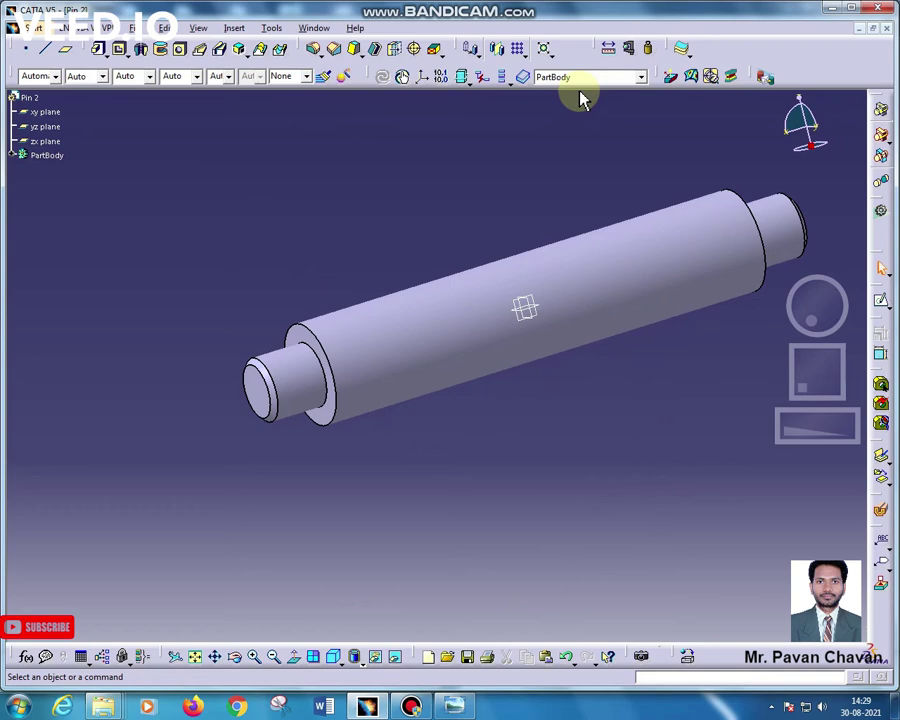
pyautogui.click(609, 48)
pyautogui.click(454, 178)
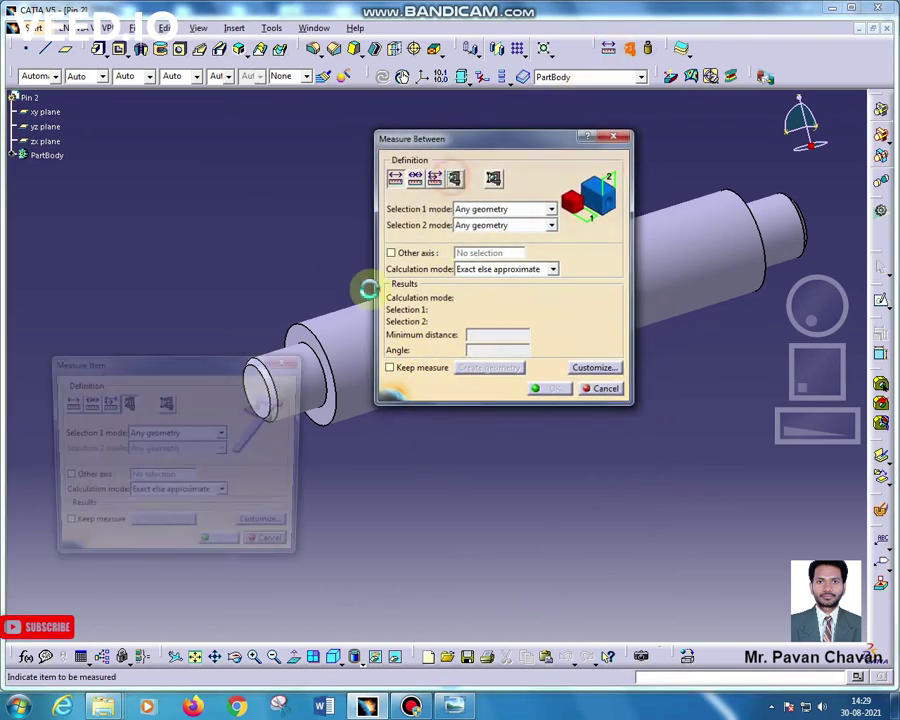
pyautogui.moveTo(220, 368); pyautogui.dragTo(387, 102)
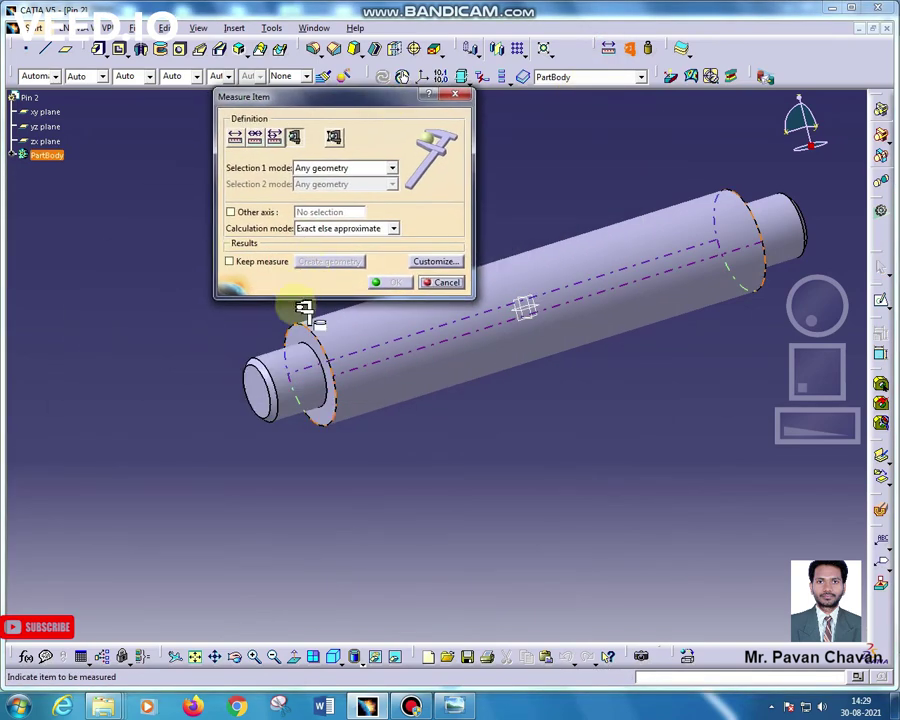
pyautogui.click(272, 401)
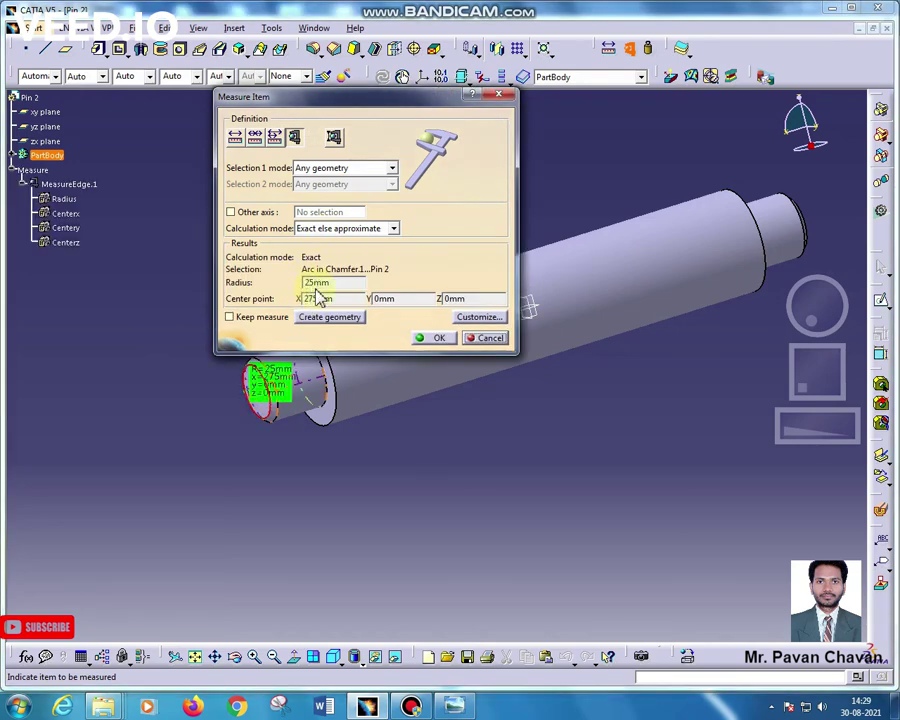
pyautogui.click(439, 339)
pyautogui.click(454, 708)
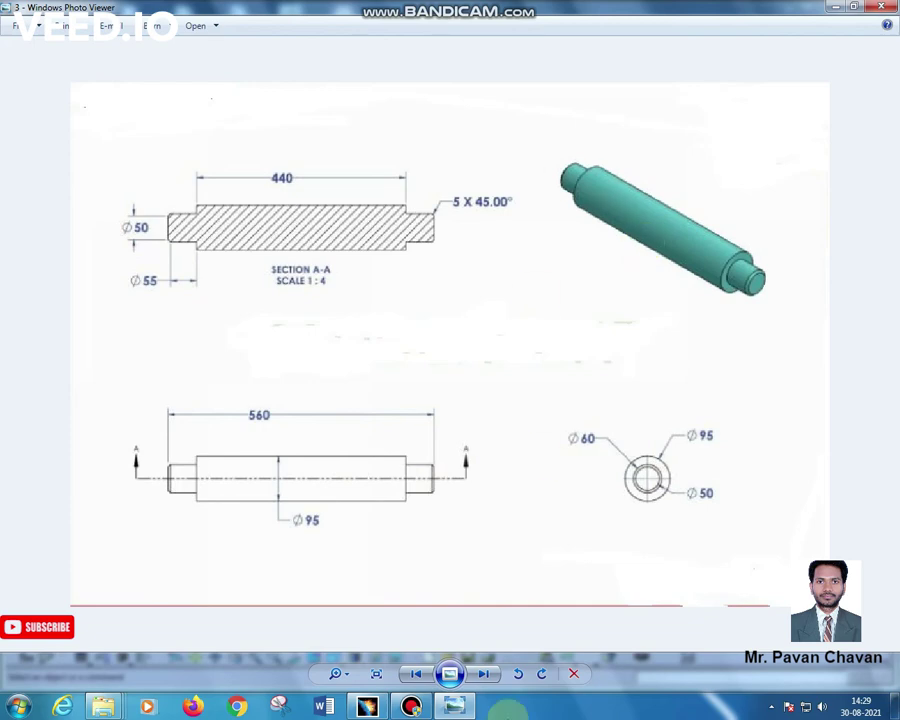
pyautogui.click(367, 707)
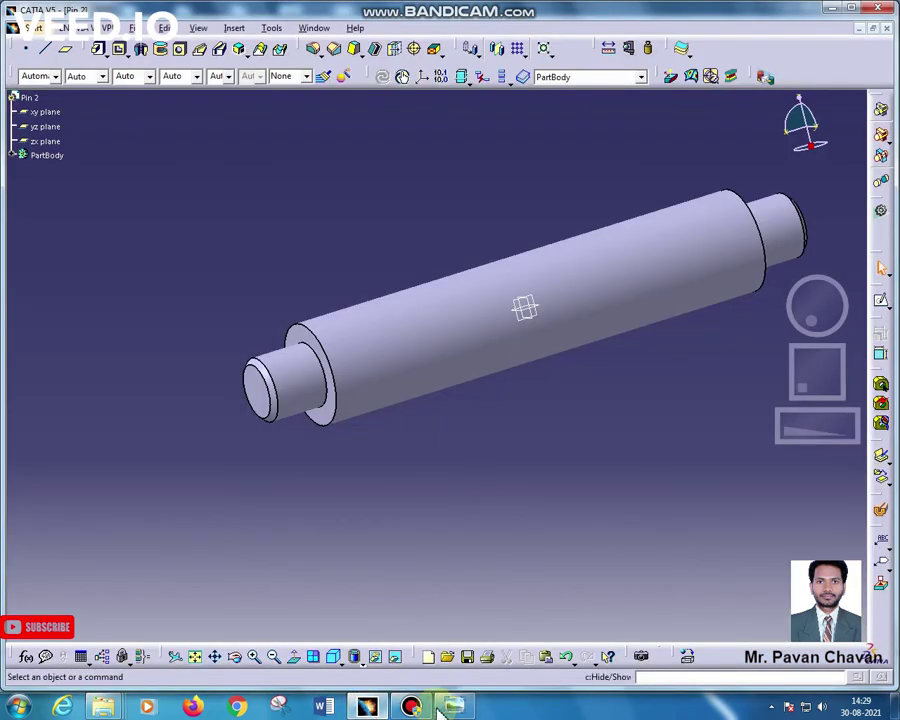
# Step: Hide the xy, yz and zx reference planes
pyautogui.click(44, 112)
pyautogui.keyDown('ctrl'); pyautogui.click(44, 127); pyautogui.keyUp('ctrl')
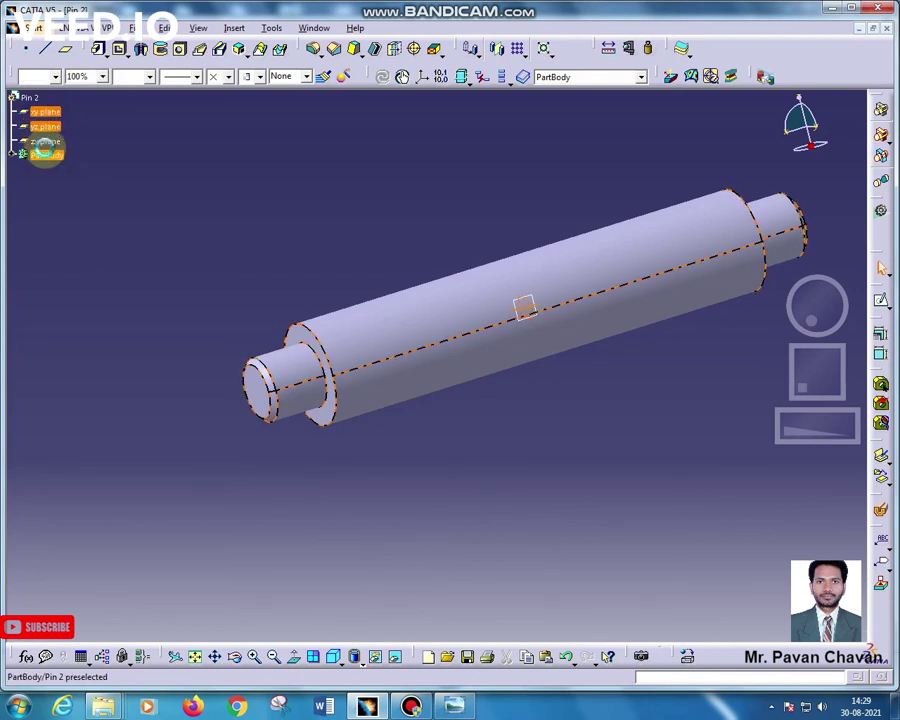
pyautogui.keyDown('ctrl'); pyautogui.click(47, 142); pyautogui.keyUp('ctrl')
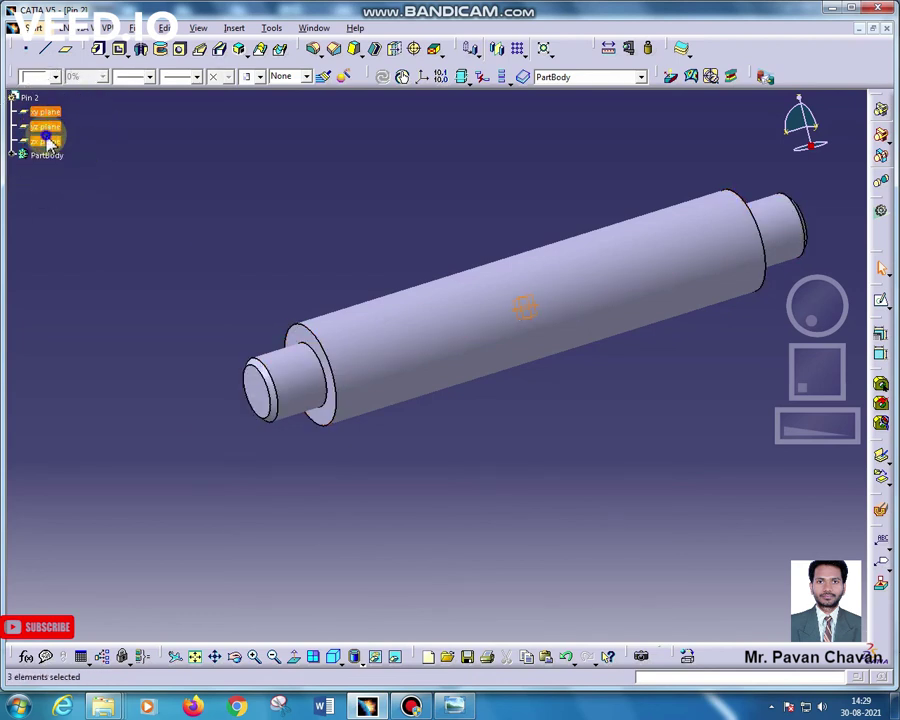
pyautogui.rightClick(47, 142)
pyautogui.click(88, 180)
# Step: Set the PartBody fill colour to cyan and compare the pin with the drawing
pyautogui.click(38, 156)
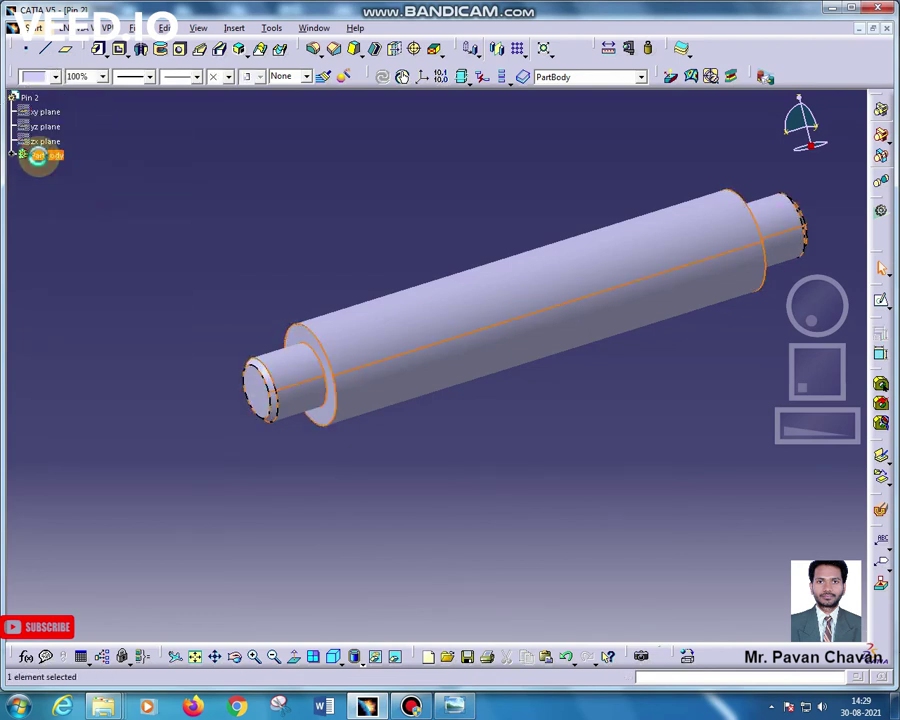
pyautogui.rightClick(38, 156)
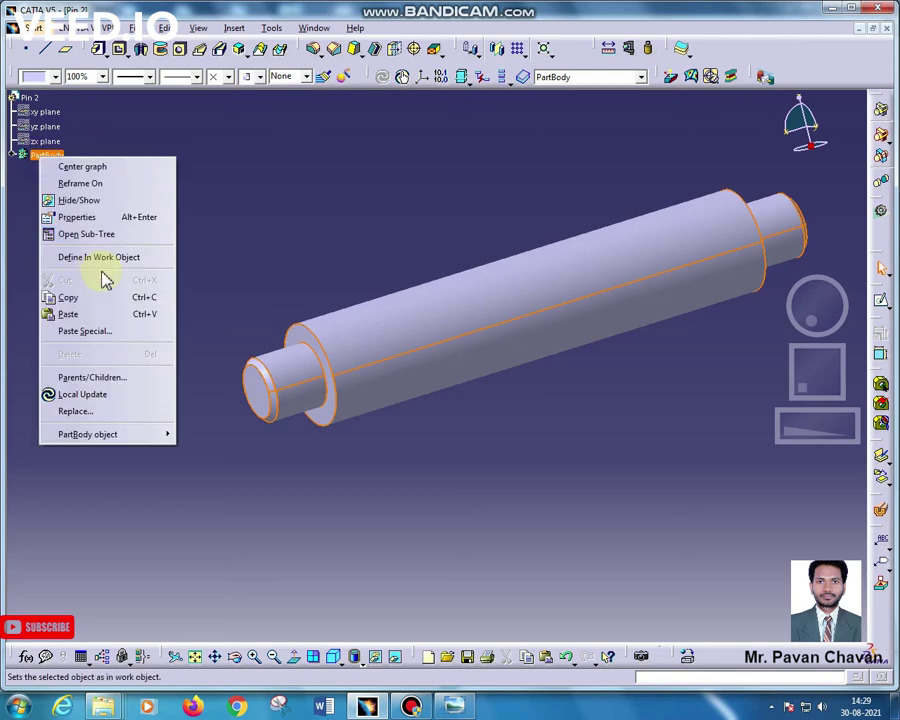
pyautogui.click(97, 216)
pyautogui.click(109, 157)
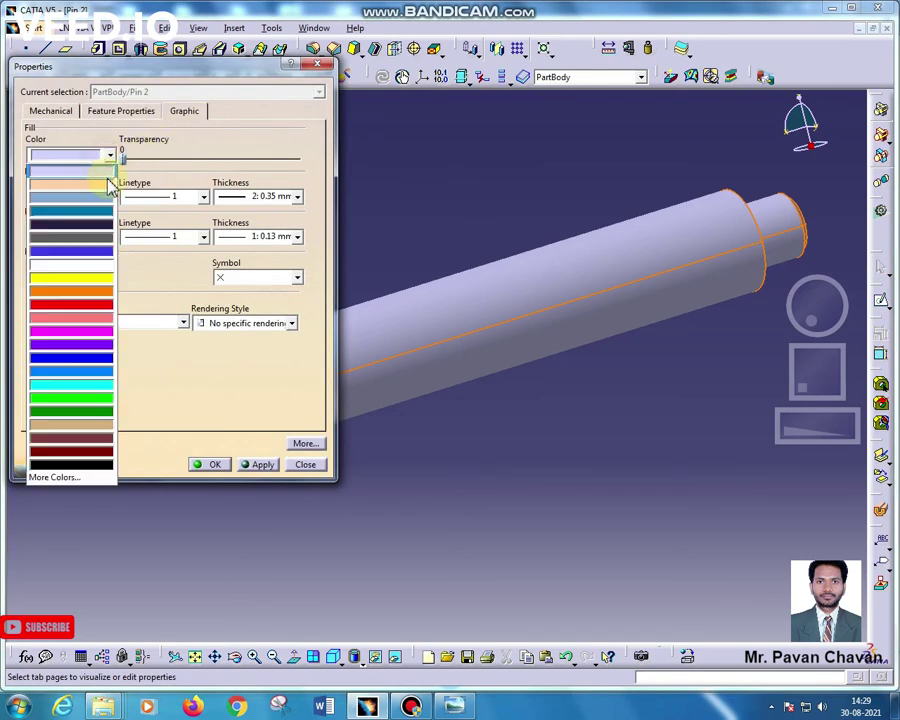
pyautogui.click(77, 386)
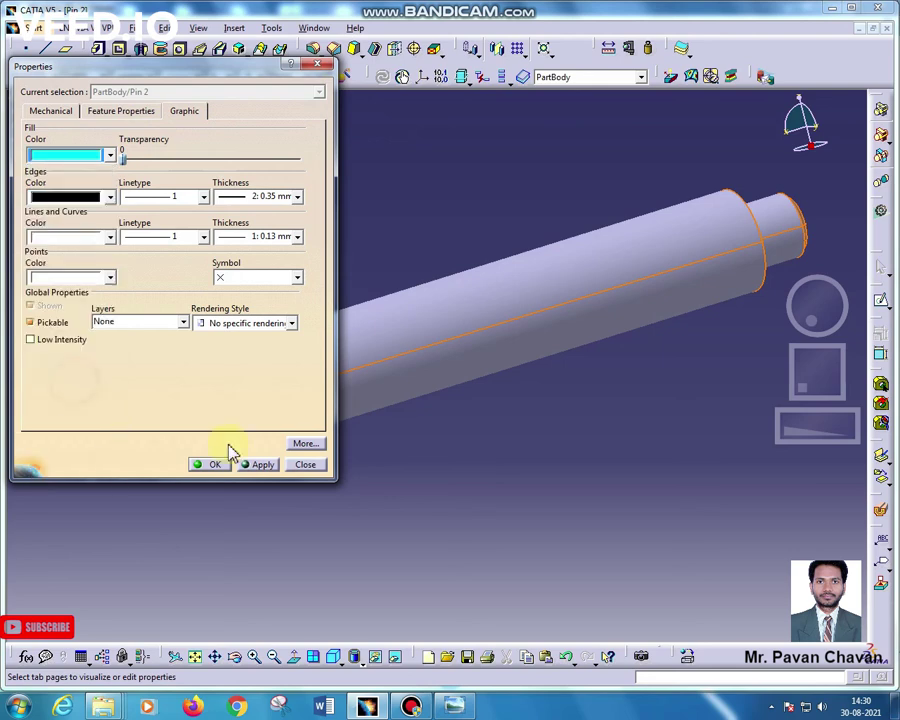
pyautogui.click(252, 466)
pyautogui.click(208, 465)
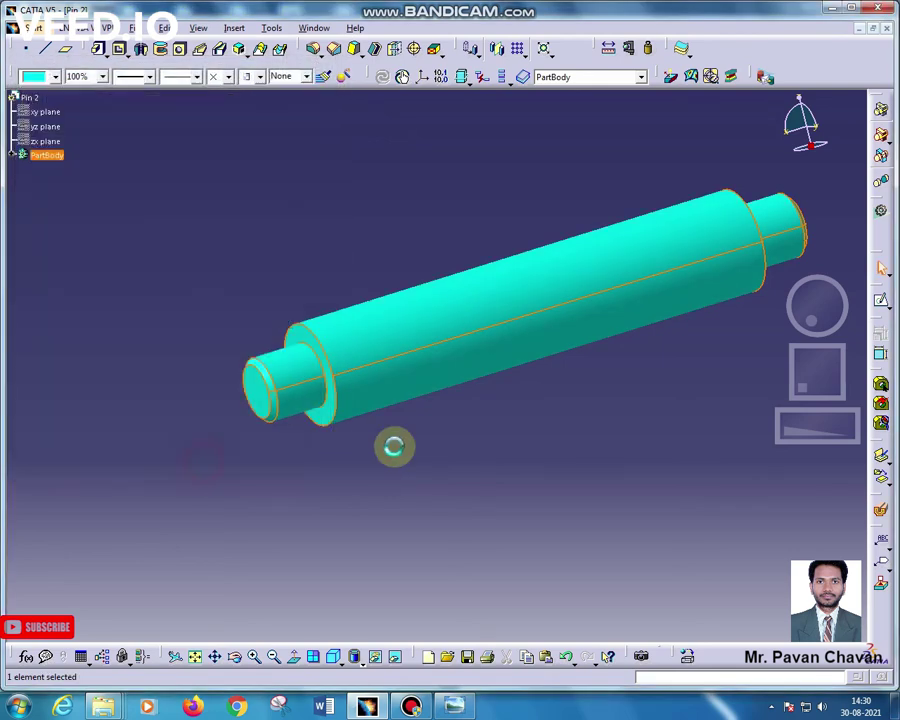
pyautogui.moveTo(670, 244); pyautogui.dragTo(601, 328, button='middle')
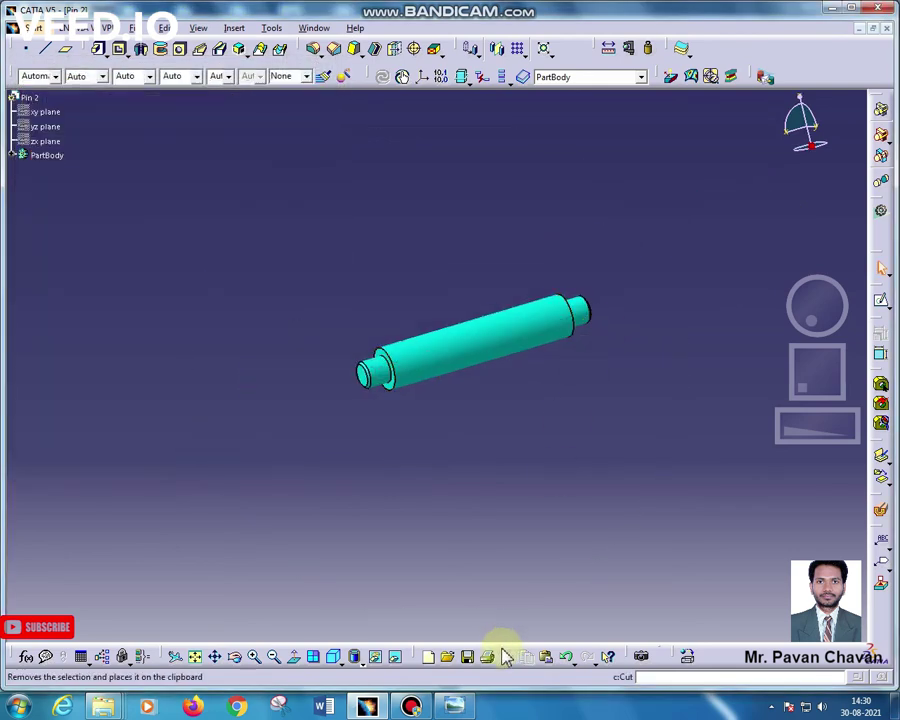
pyautogui.click(458, 704)
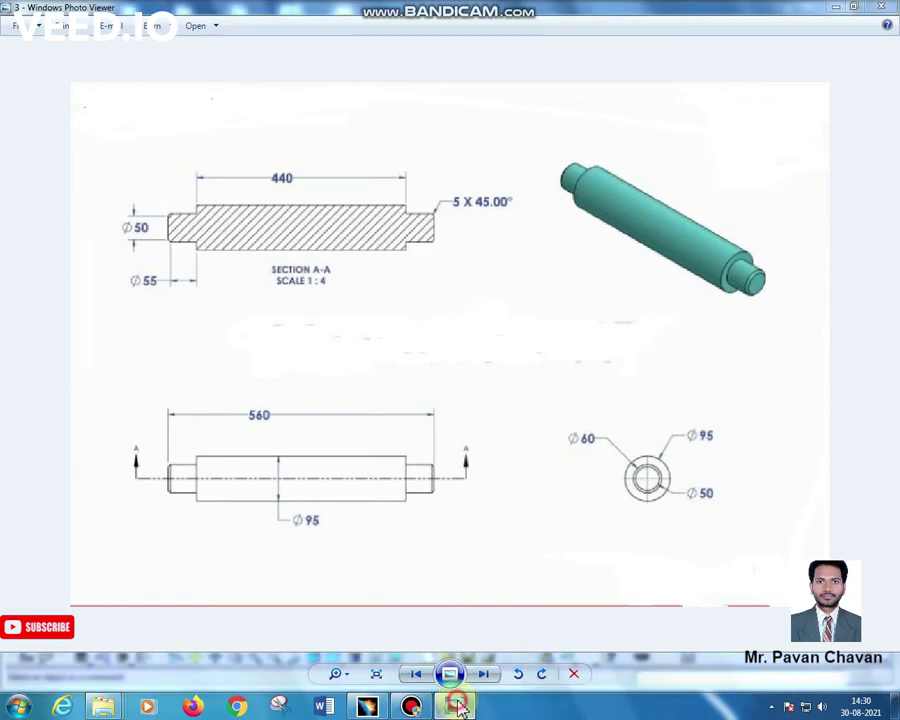
pyautogui.click(458, 704)
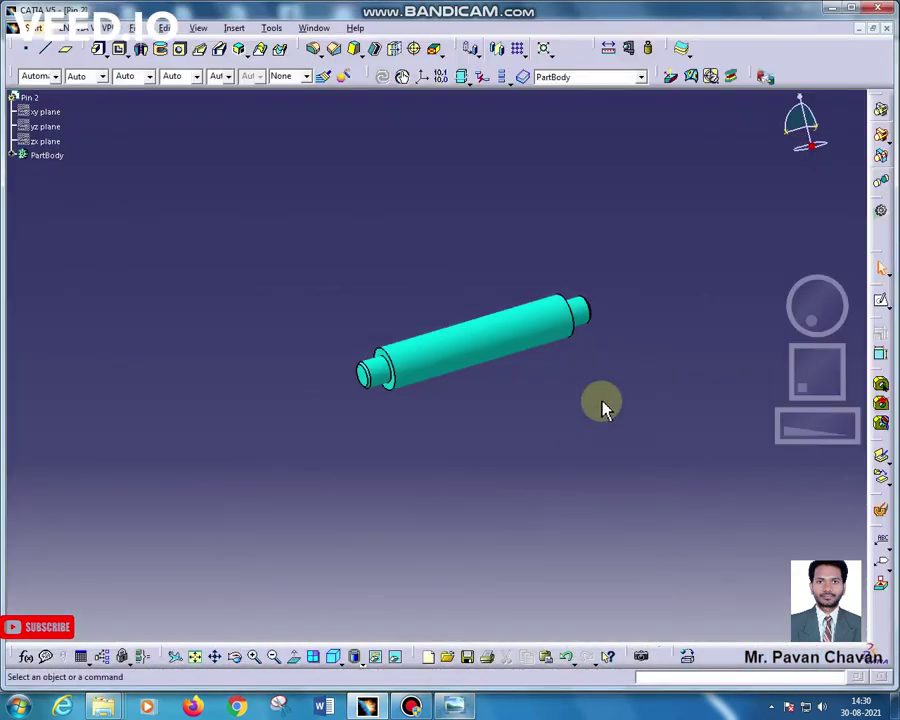
pyautogui.click(130, 28)
# Step: Save the part as Pin 2 CATPart in the Assembly folder
pyautogui.click(166, 119)
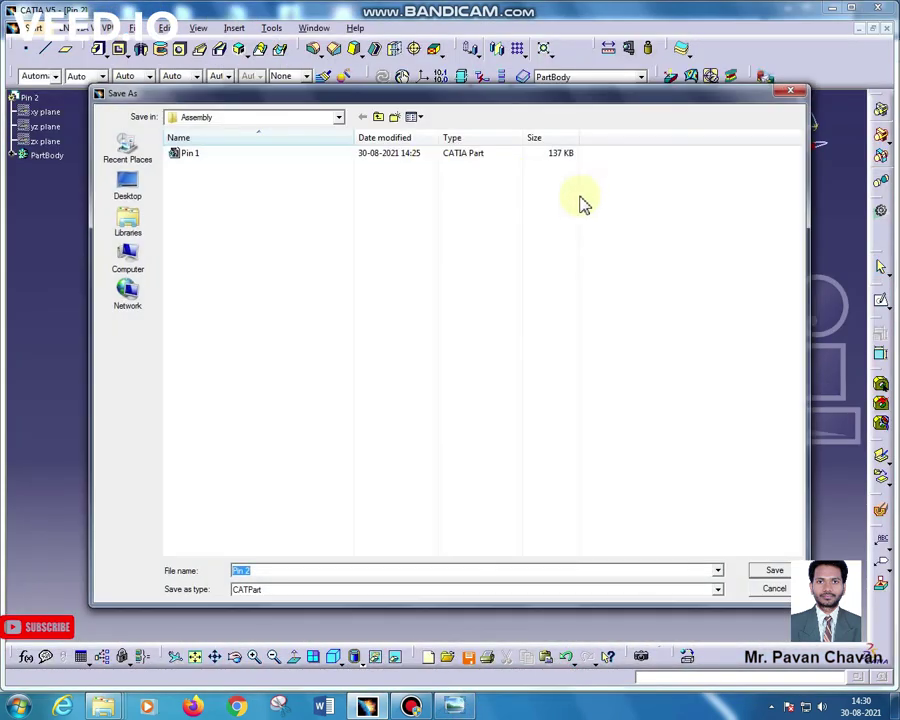